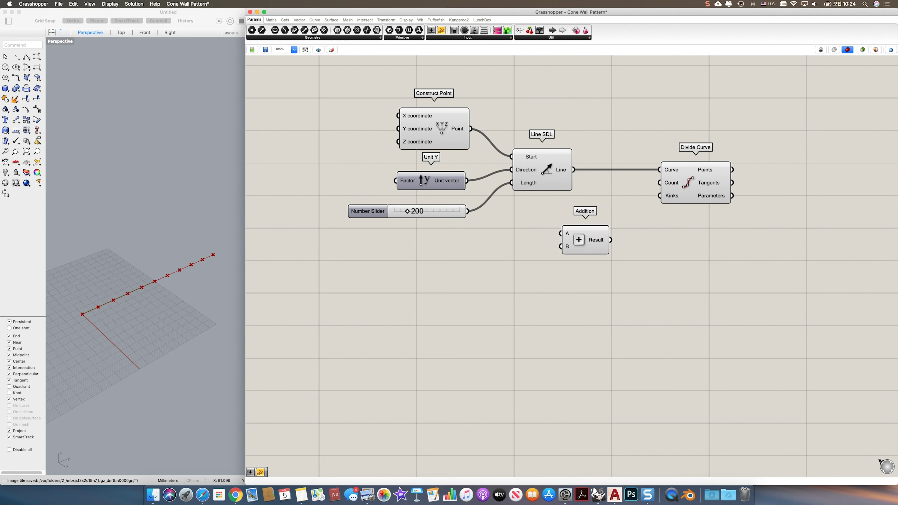
# Step: Feed the Addition result into the Divide Curve count, and connect a small panel containing 1 to Addition input B
pyautogui.moveTo(659, 182); pyautogui.dragTo(610, 240)
pyautogui.doubleClick(509, 269)
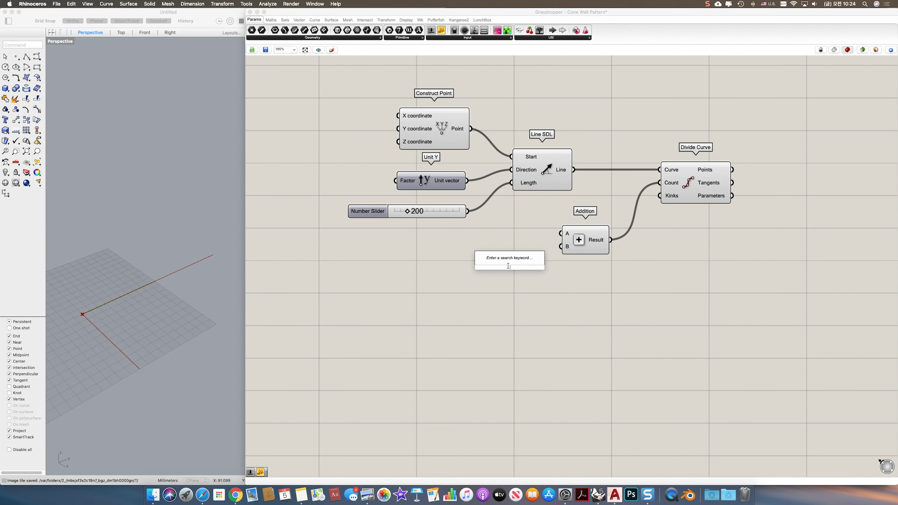
pyautogui.write('panel')
pyautogui.press('Return')
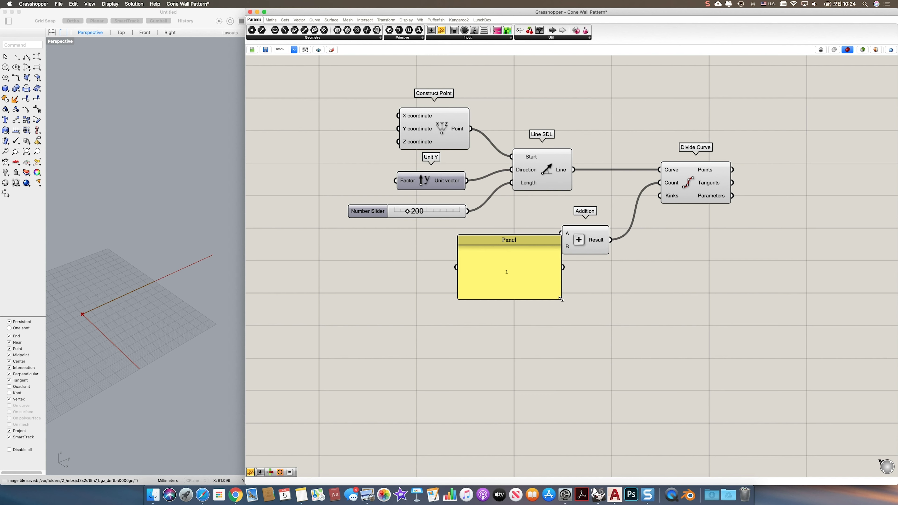
pyautogui.moveTo(561, 299); pyautogui.dragTo(502, 268)
pyautogui.moveTo(562, 247); pyautogui.dragTo(505, 254)
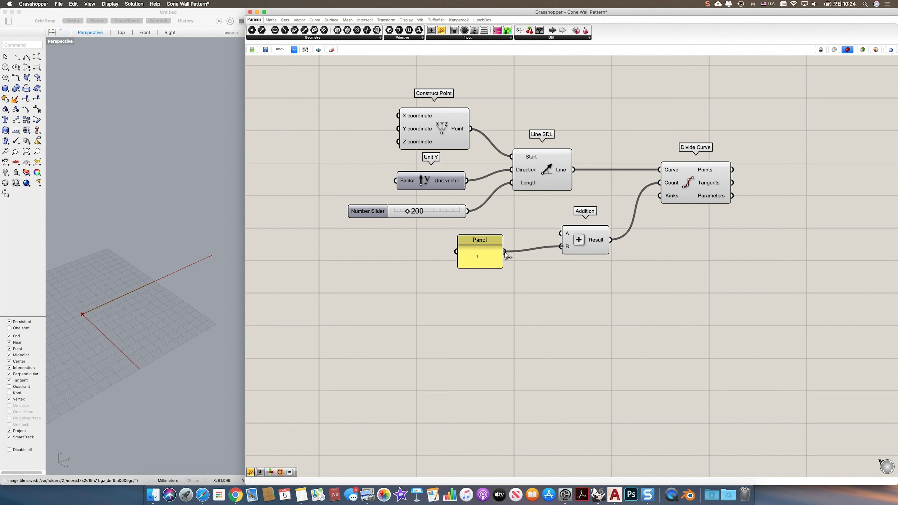
pyautogui.click(489, 251)
# Step: Place a Multiplication component below the panel and connect its result to Addition input A
pyautogui.doubleClick(514, 290)
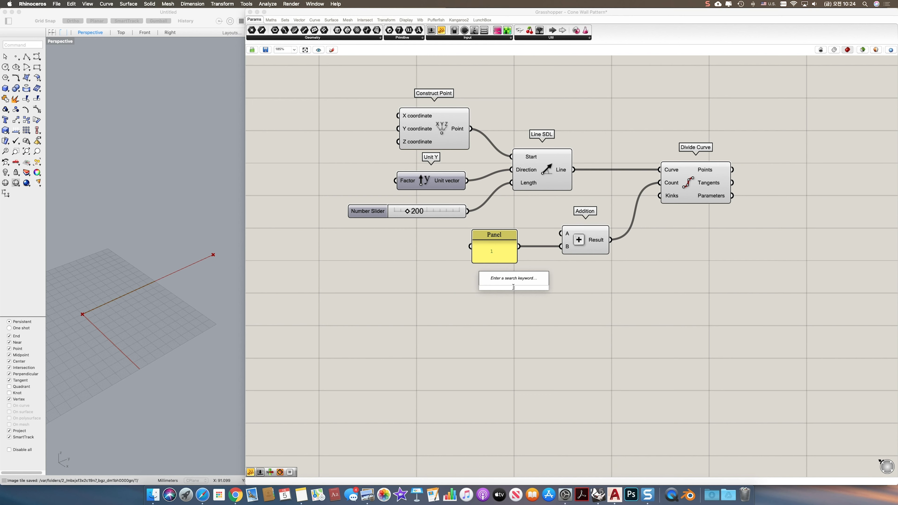
pyautogui.write('mul')
pyautogui.press('Up')
pyautogui.press('Up')
pyautogui.press('Return')
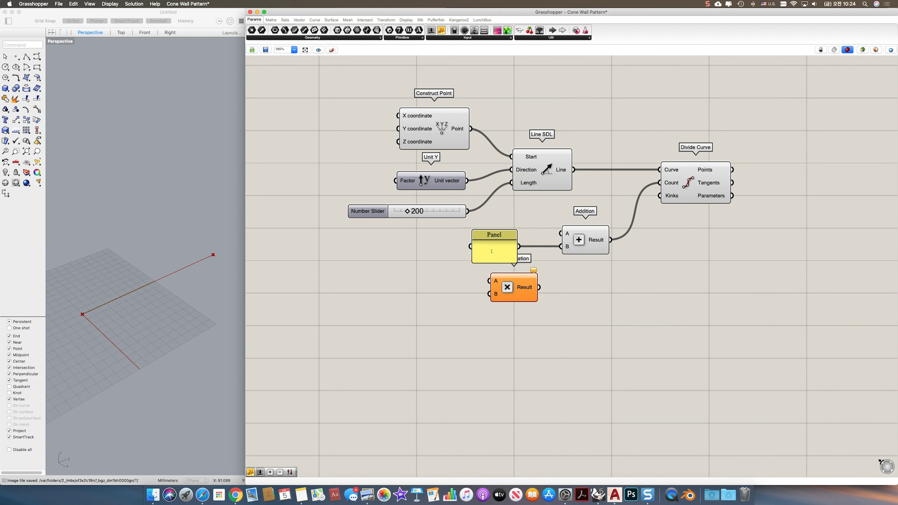
pyautogui.moveTo(562, 233); pyautogui.dragTo(510, 311)
# Step: Add a small panel containing 2 and connect it to Multiplication input B
pyautogui.doubleClick(454, 309)
pyautogui.write('//2')
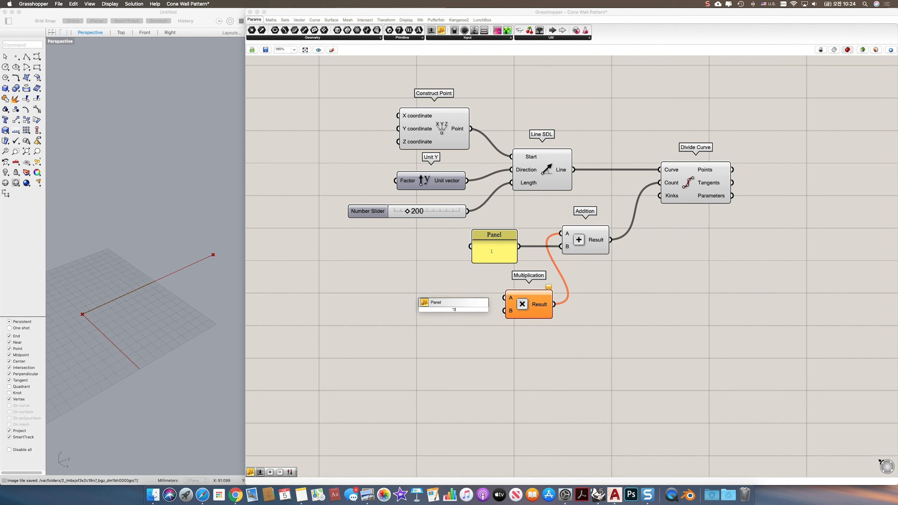
pyautogui.press('Return')
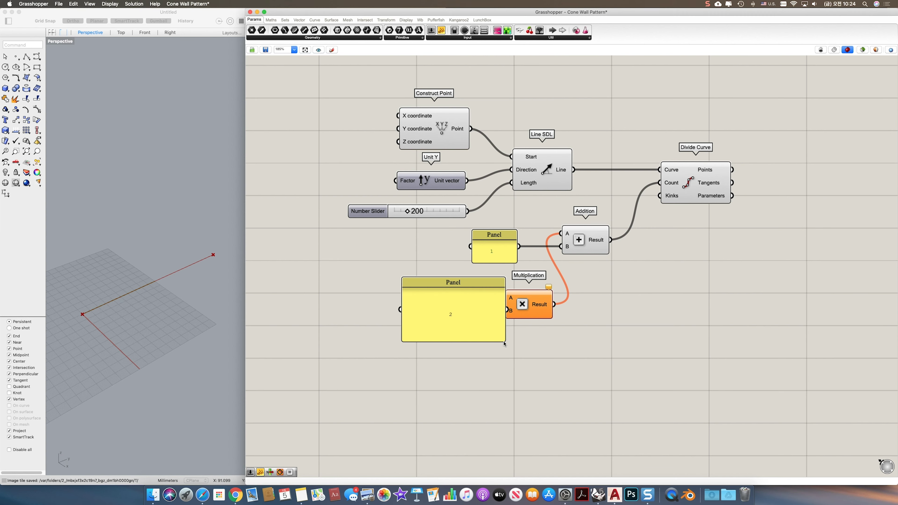
pyautogui.moveTo(504, 341); pyautogui.dragTo(460, 312)
# Step: Add a number slider set to 60, connect it to Multiplication input A, and tidy the Multiplication and its panel
pyautogui.doubleClick(463, 359)
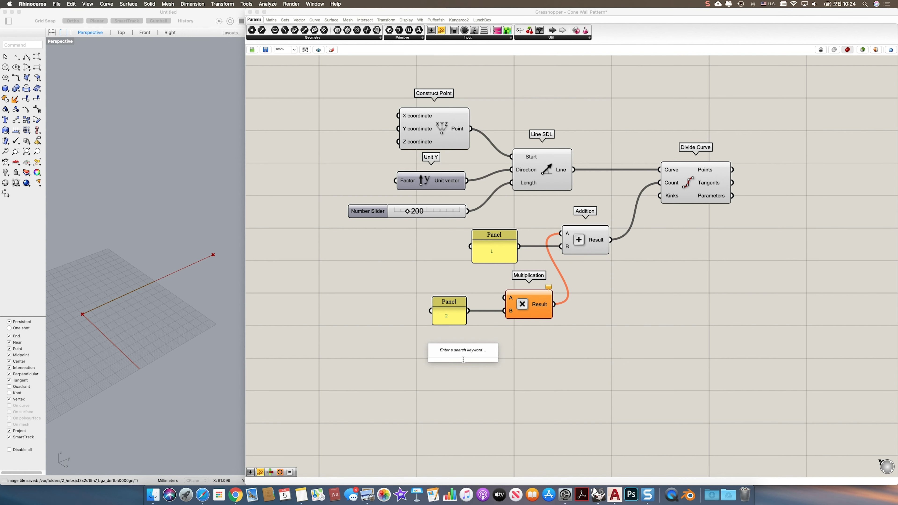
pyautogui.write('60')
pyautogui.press('Return')
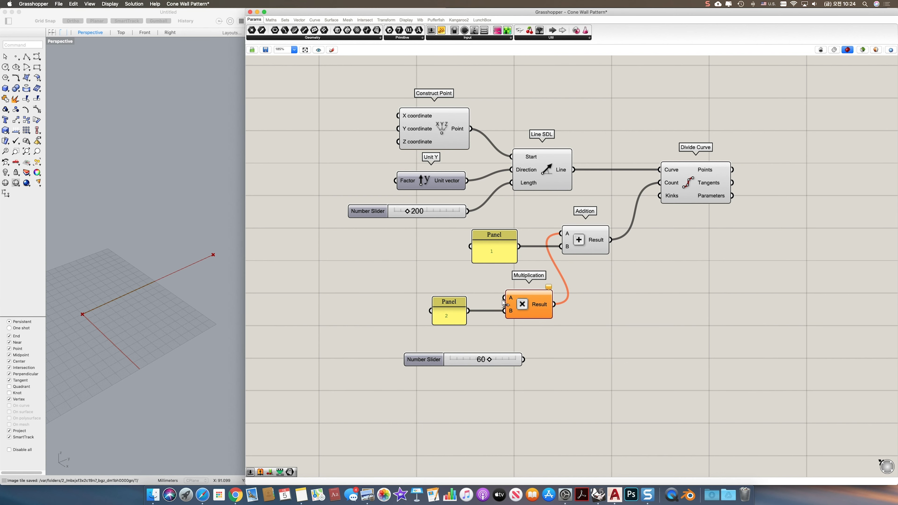
pyautogui.moveTo(503, 301); pyautogui.dragTo(523, 359)
pyautogui.moveTo(533, 304); pyautogui.dragTo(548, 304)
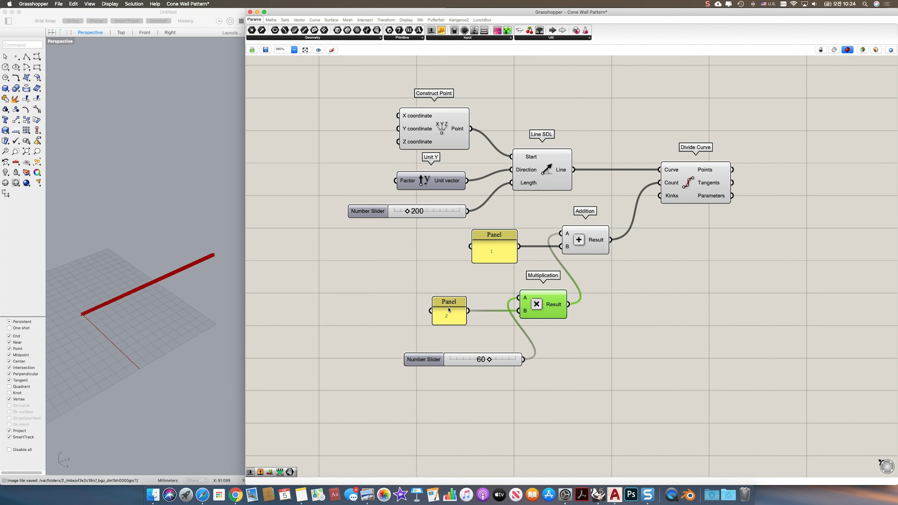
pyautogui.moveTo(448, 309); pyautogui.dragTo(463, 310)
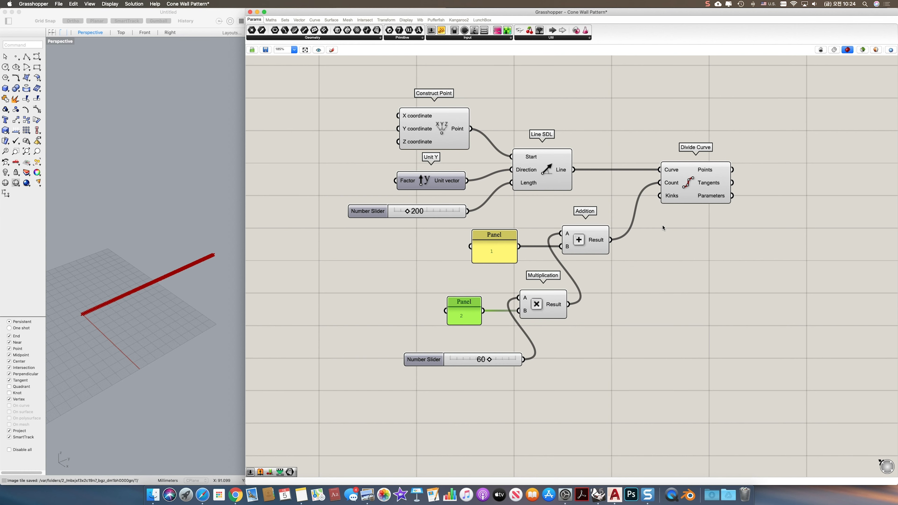
# Step: Place a second Line SDL component after Divide Curve and connect the division points to its Start input
pyautogui.hscroll(5, 662, 228)
pyautogui.doubleClick(715, 180)
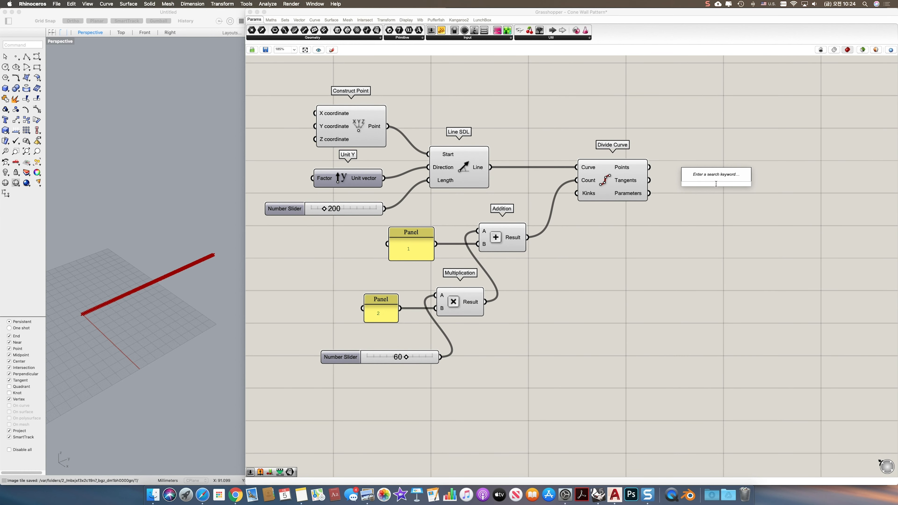
pyautogui.write('line')
pyautogui.press('Up')
pyautogui.press('Up')
pyautogui.press('Return')
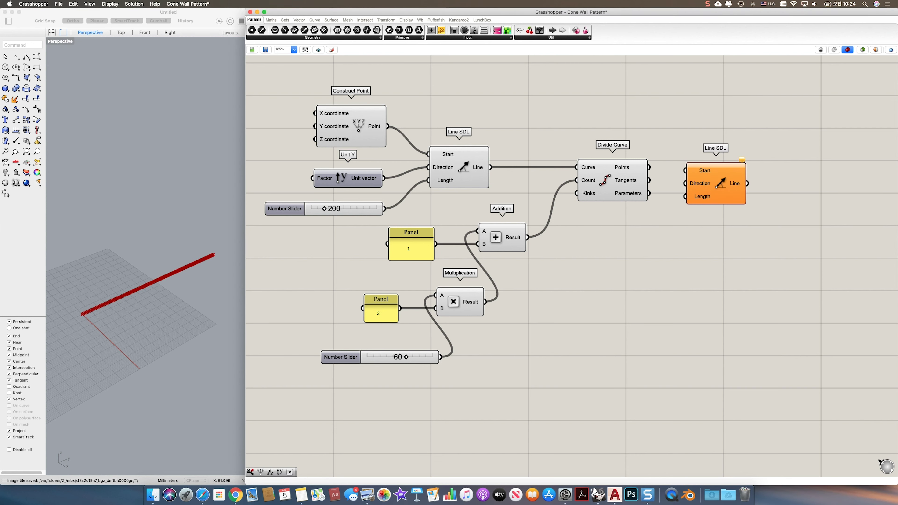
pyautogui.moveTo(649, 167); pyautogui.dragTo(729, 178)
# Step: Add a number slider set to 100, connect it to the second Line SDL's Length, and check the vertical lines in the viewport
pyautogui.doubleClick(675, 232)
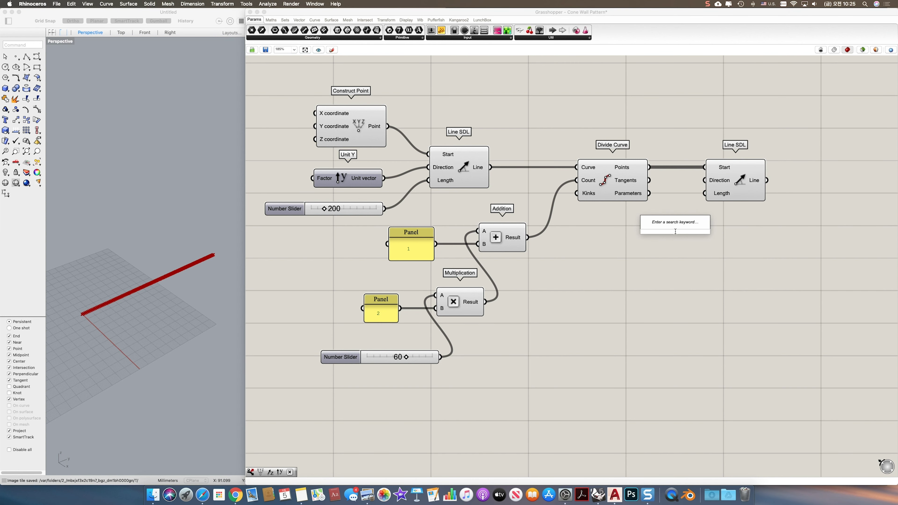
pyautogui.write('100')
pyautogui.press('Return')
pyautogui.moveTo(705, 193); pyautogui.dragTo(680, 243)
pyautogui.click(730, 188)
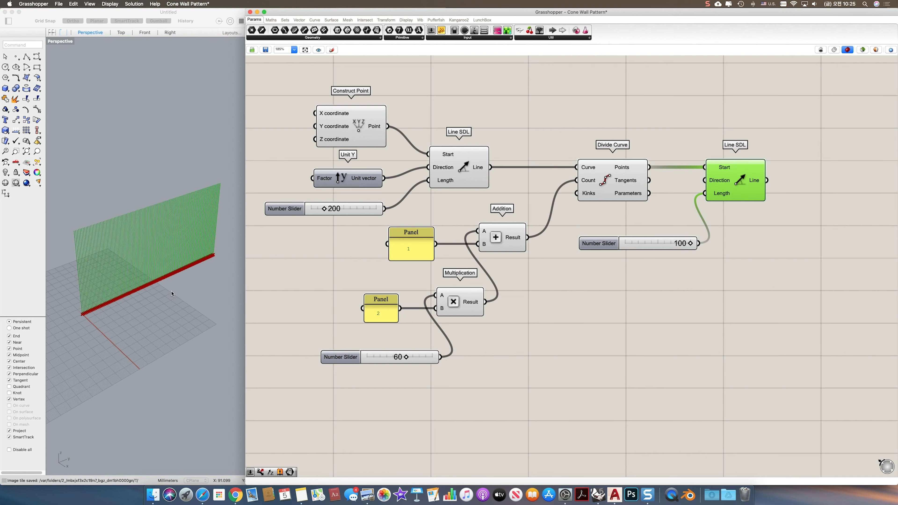
pyautogui.moveTo(171, 293); pyautogui.dragTo(146, 258, button='right')
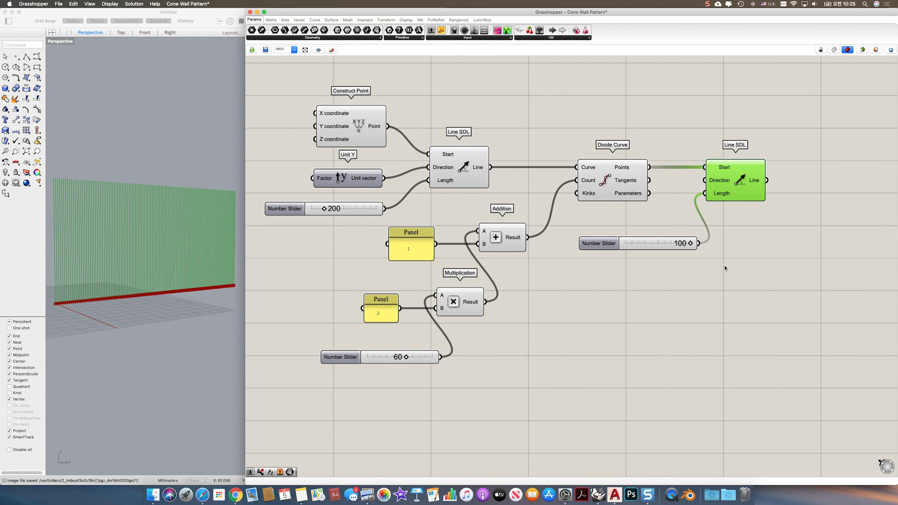
pyautogui.click(758, 254)
# Step: Place a Dispatch component after the second Line SDL and connect the Line output to its List input
pyautogui.hscroll(3, 758, 250)
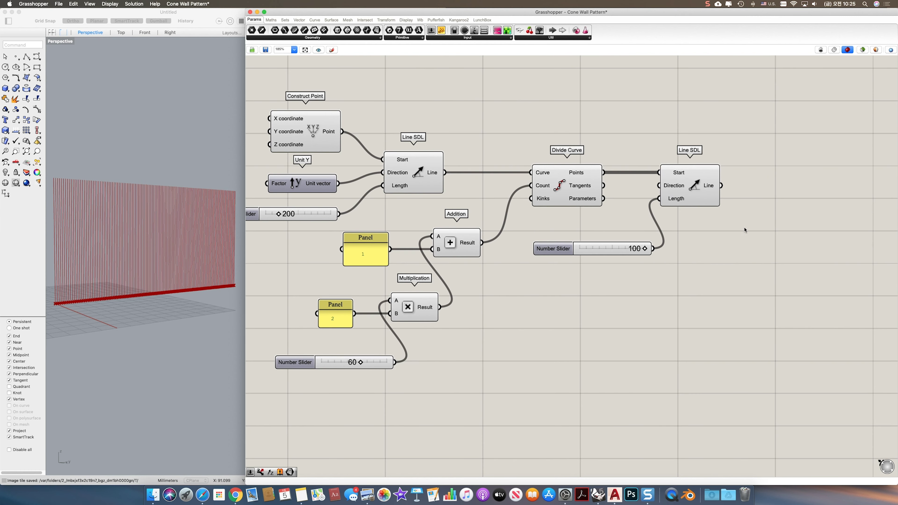
pyautogui.doubleClick(776, 200)
pyautogui.write('dispa')
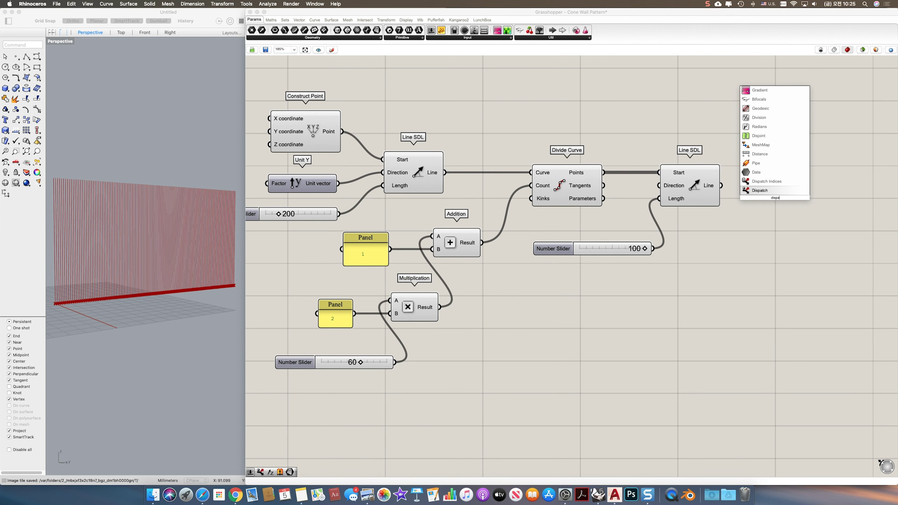
pyautogui.press('Return')
pyautogui.moveTo(721, 185); pyautogui.dragTo(756, 190)
# Step: Place a Divide Curve component above and beyond Dispatch, and make a copy of it below
pyautogui.hscroll(10, 673, 200)
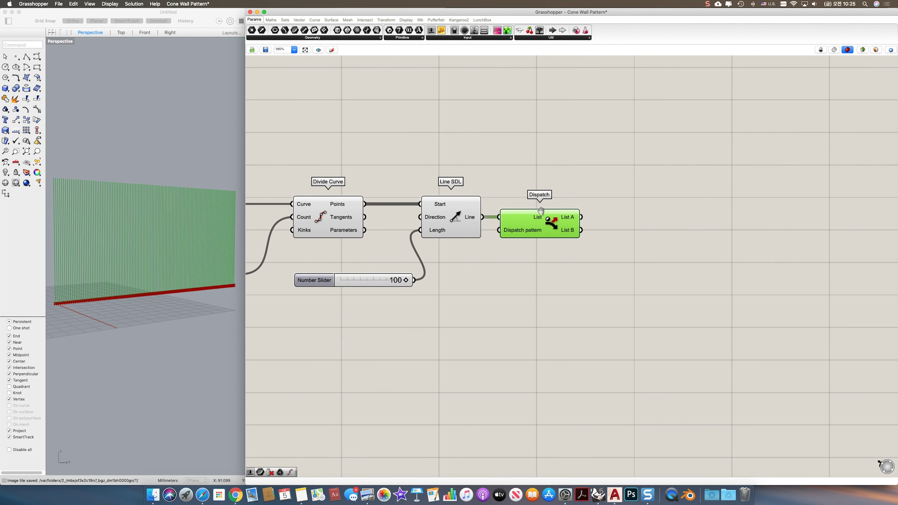
pyautogui.click(535, 138)
pyautogui.doubleClick(535, 138)
pyautogui.write('divide')
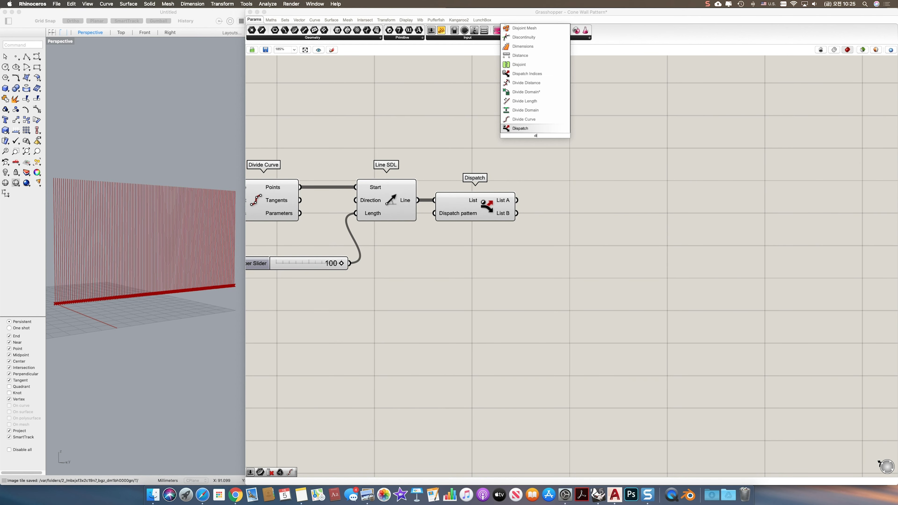
pyautogui.press('Return')
pyautogui.moveTo(534, 138); pyautogui.dragTo(579, 251)
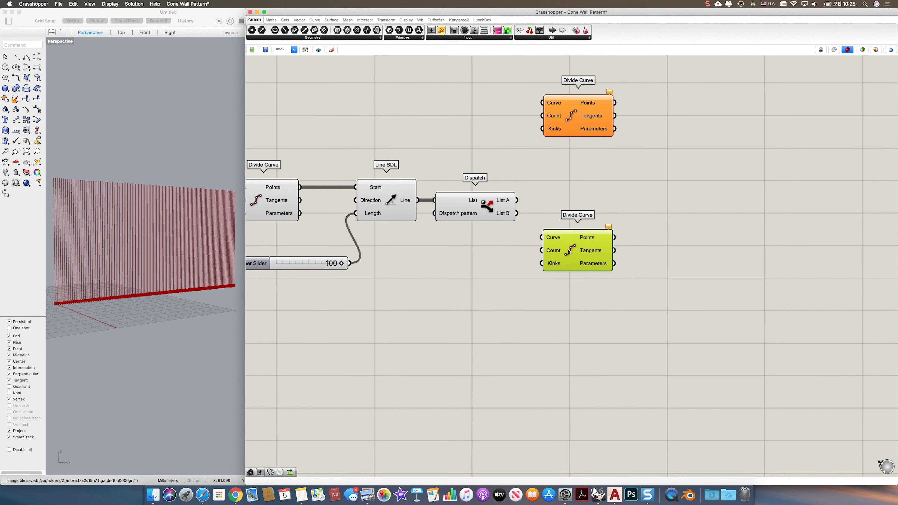
# Step: Connect Dispatch List A to the upper Divide Curve and List B to the lower one, and align the two components
pyautogui.moveTo(516, 200); pyautogui.dragTo(566, 270)
pyautogui.keyDown('shift'); pyautogui.click(577, 122); pyautogui.keyUp('shift')
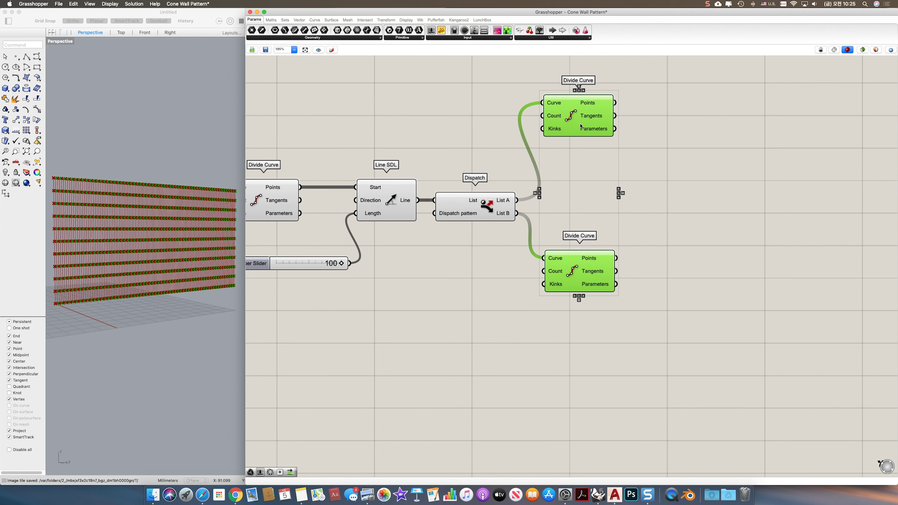
pyautogui.click(582, 91)
pyautogui.click(647, 132)
# Step: Add a number slider set to 4, connect it to the Count of both new Divide Curve components, and space them out
pyautogui.doubleClick(494, 251)
pyautogui.write('4')
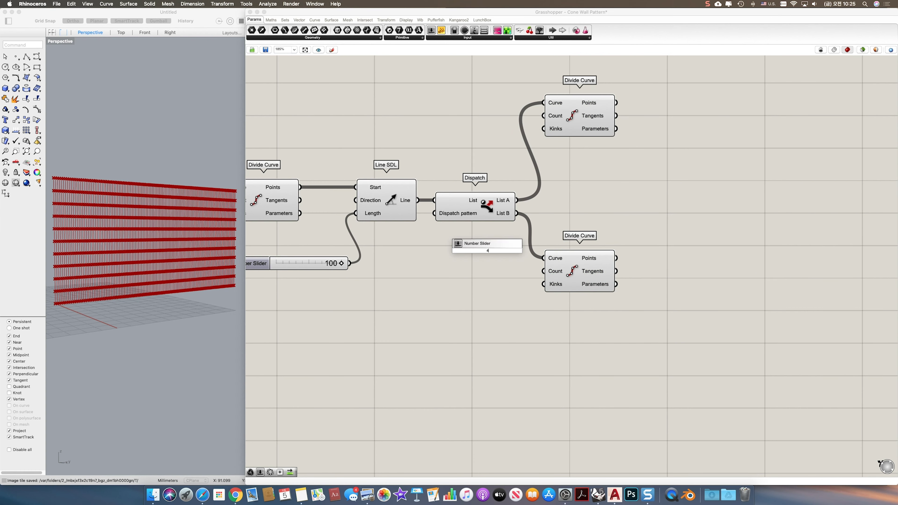
pyautogui.press('Return')
pyautogui.moveTo(543, 116); pyautogui.dragTo(508, 276)
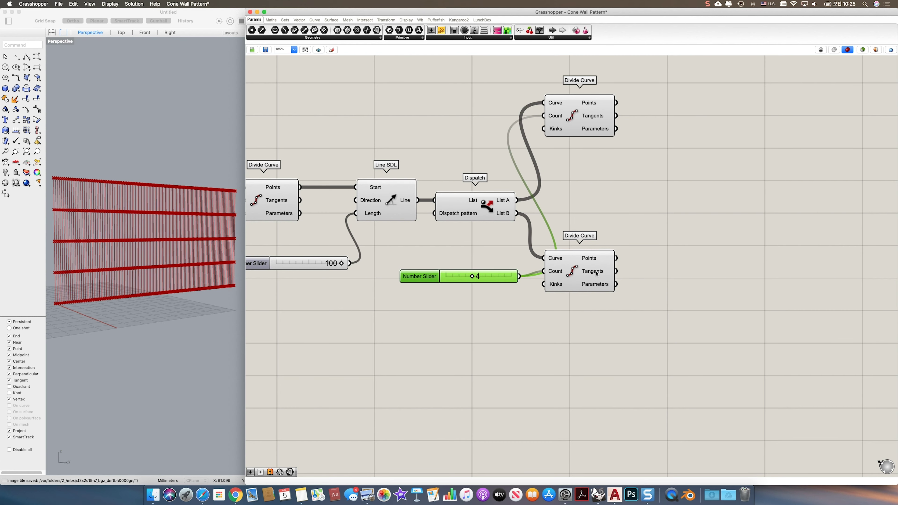
pyautogui.moveTo(581, 272); pyautogui.dragTo(615, 277)
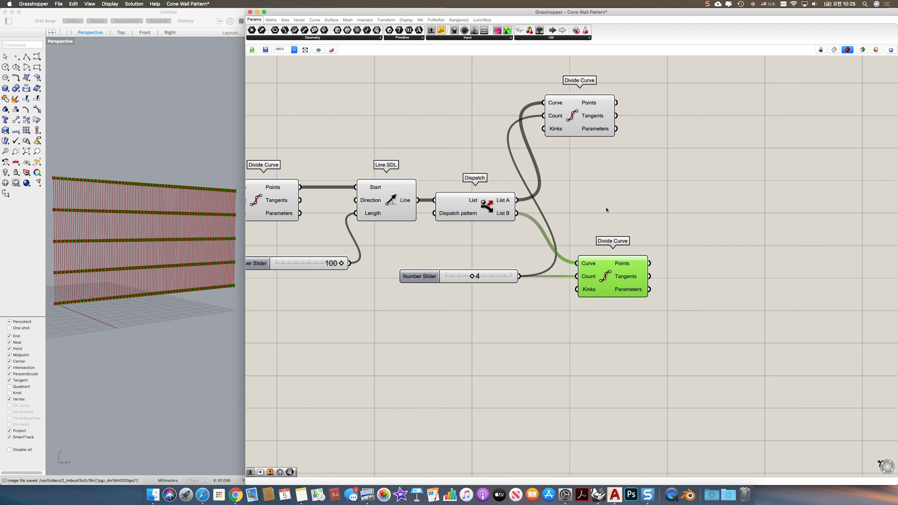
pyautogui.moveTo(582, 120); pyautogui.dragTo(593, 119)
pyautogui.click(684, 154)
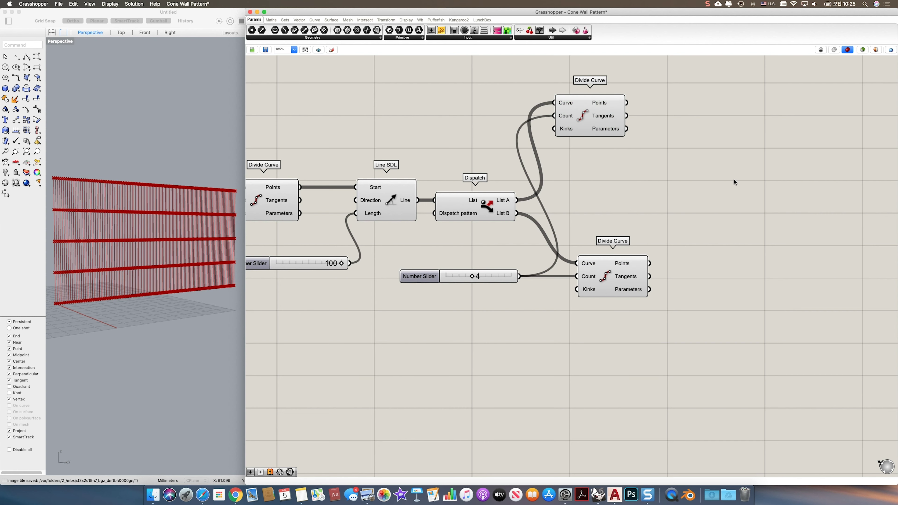
# Step: Place a Cull Pattern component and connect the upper Divide Curve's Points to its List input
pyautogui.doubleClick(735, 182)
pyautogui.write('cull')
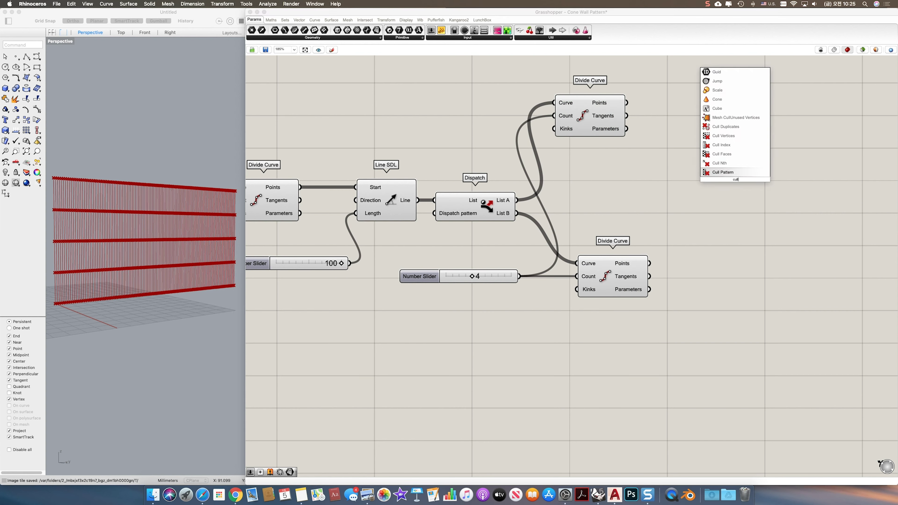
pyautogui.press('Return')
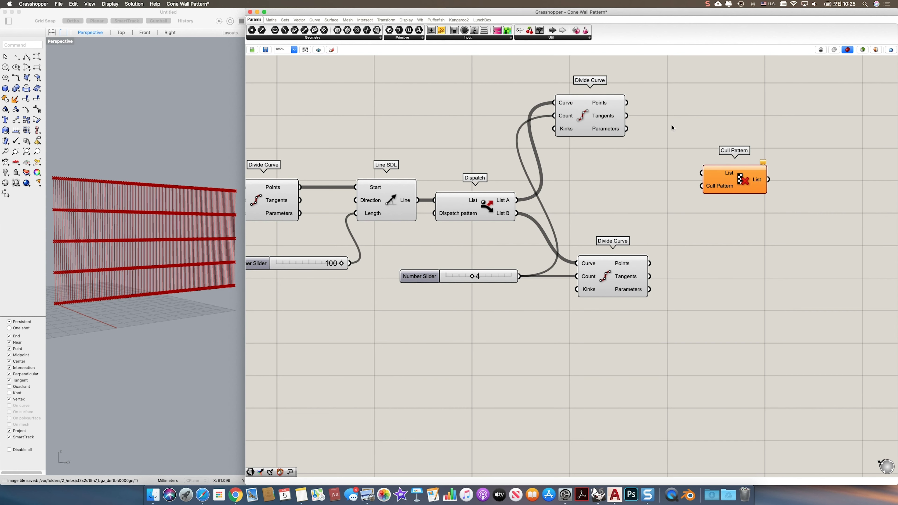
pyautogui.moveTo(627, 103); pyautogui.dragTo(738, 161)
# Step: Merge a False and a True Boolean Toggle, in that order, and connect the result to the Cull Pattern component's pattern input
pyautogui.doubleClick(661, 343)
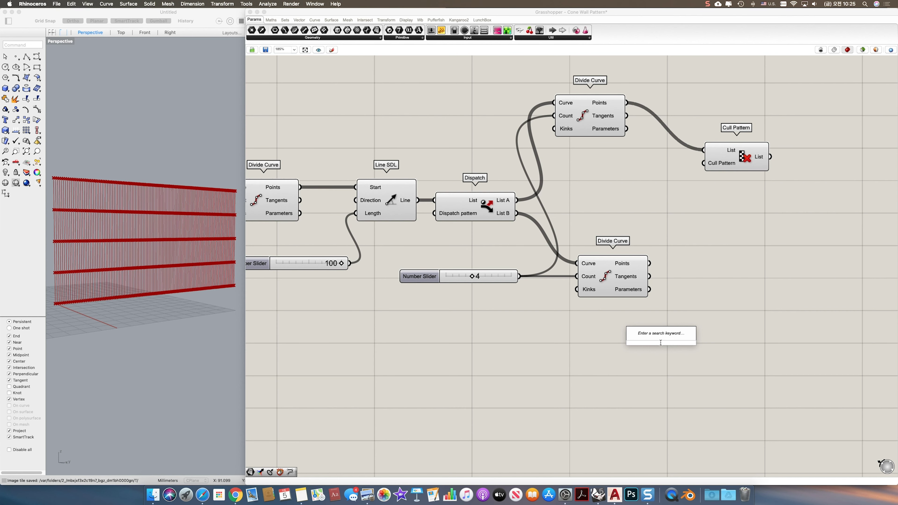
pyautogui.write('merge')
pyautogui.press('Return')
pyautogui.doubleClick(563, 345)
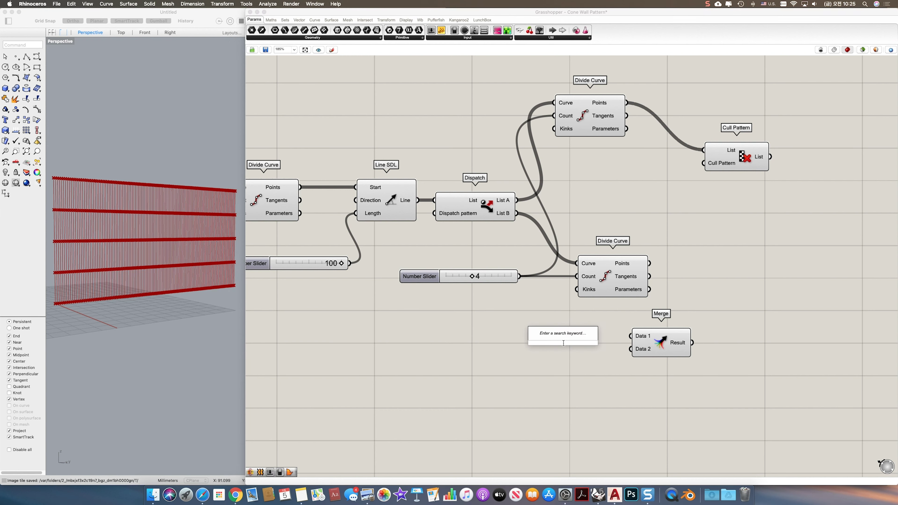
pyautogui.write('bool')
pyautogui.press('Return')
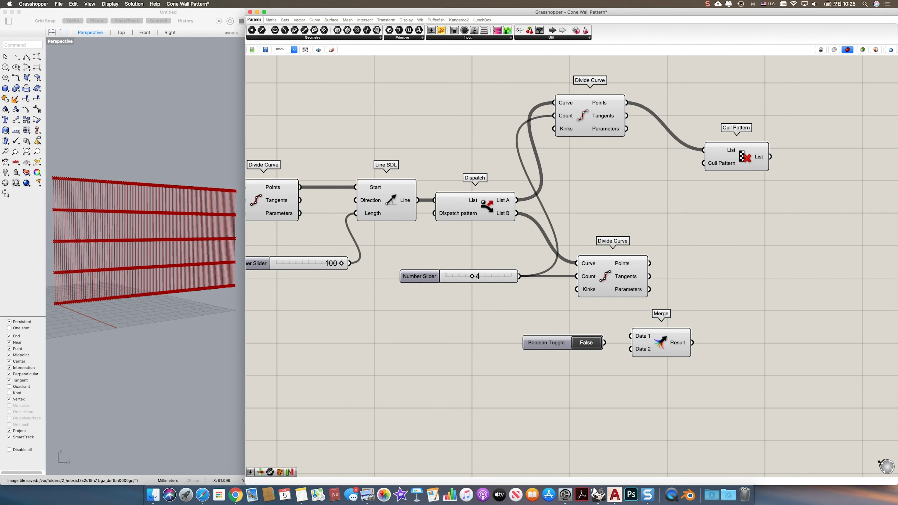
pyautogui.moveTo(563, 346); pyautogui.dragTo(562, 373)
pyautogui.moveTo(602, 334); pyautogui.dragTo(561, 351)
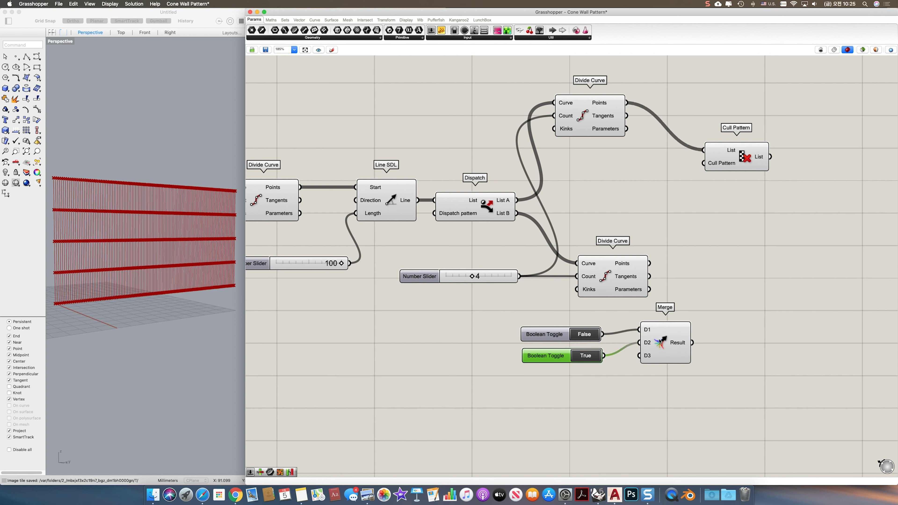
pyautogui.moveTo(691, 342); pyautogui.dragTo(728, 162)
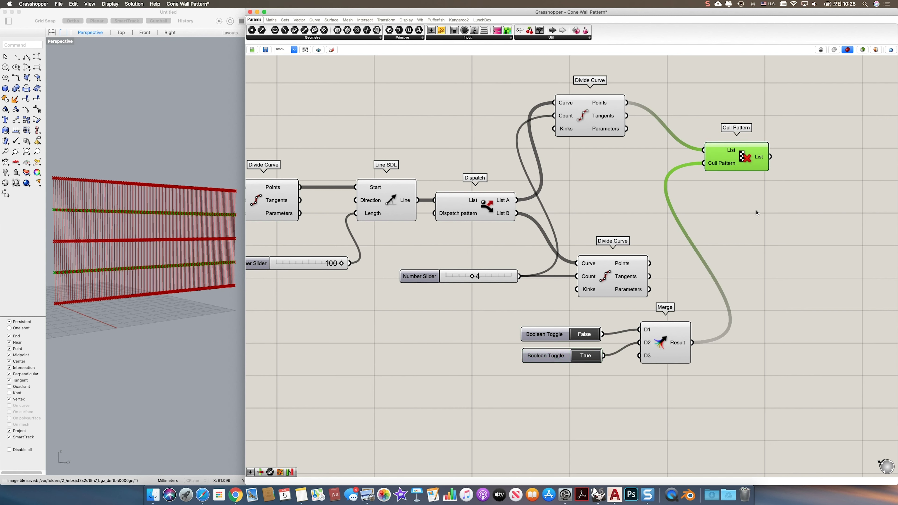
# Step: Place a second Cull Pattern component and connect the lower Divide Curve's Points to its List input
pyautogui.doubleClick(796, 254)
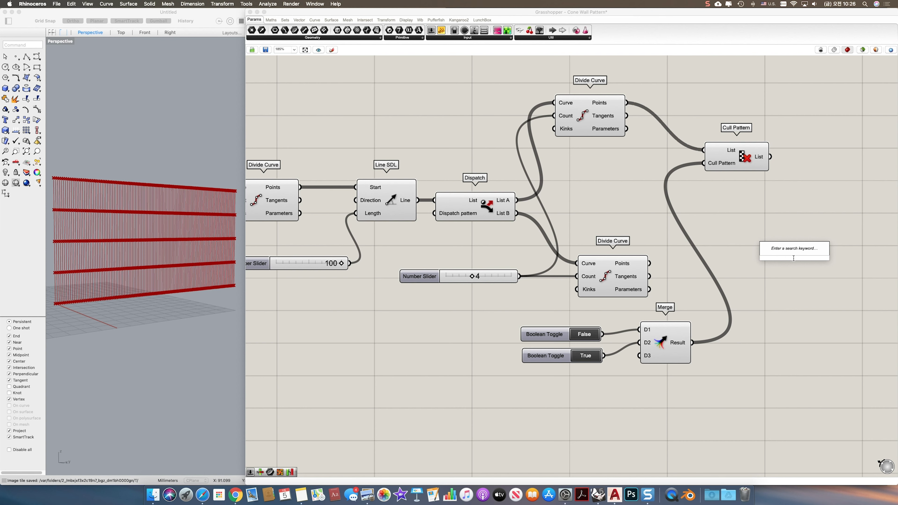
pyautogui.write('cull')
pyautogui.press('Return')
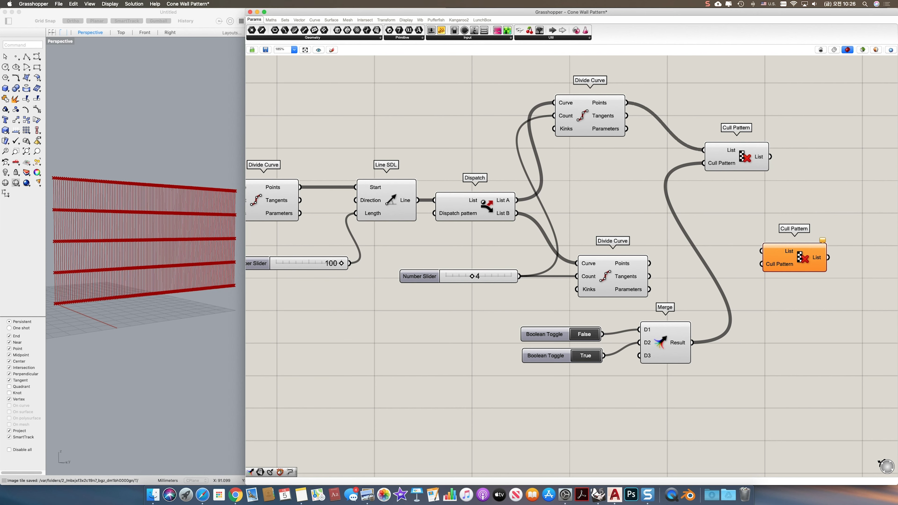
pyautogui.moveTo(650, 263); pyautogui.dragTo(771, 252)
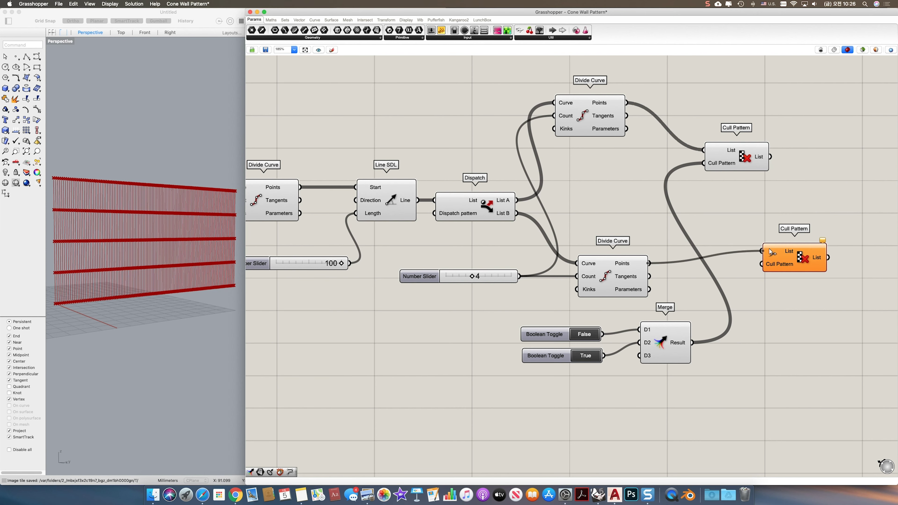
# Step: Add a Reverse List component between the Merge Result and the second Cull Pattern's pattern input, and reposition both components
pyautogui.doubleClick(736, 352)
pyautogui.write('re')
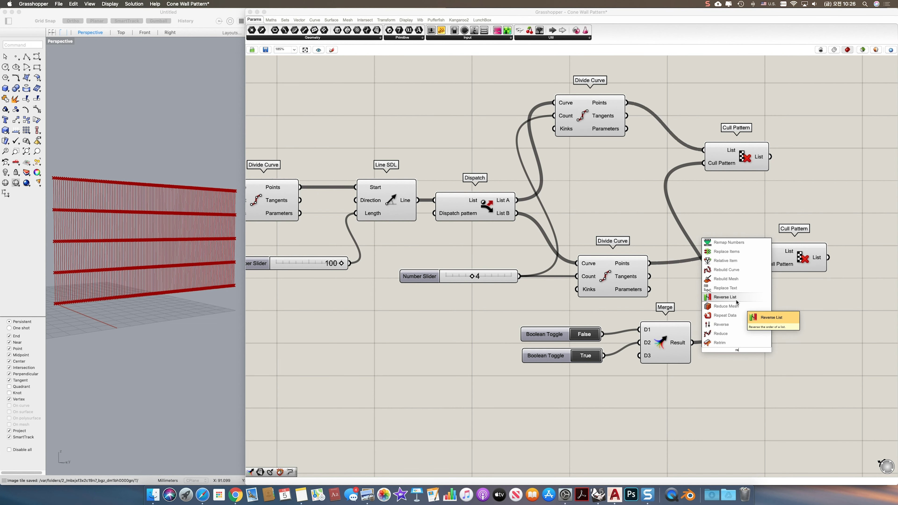
pyautogui.click(736, 298)
pyautogui.moveTo(691, 342); pyautogui.dragTo(765, 275)
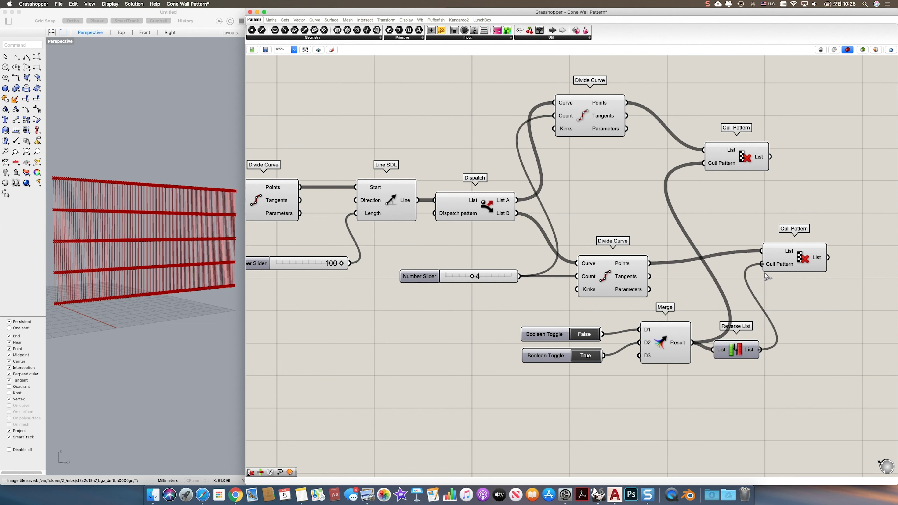
pyautogui.moveTo(744, 350); pyautogui.dragTo(770, 343)
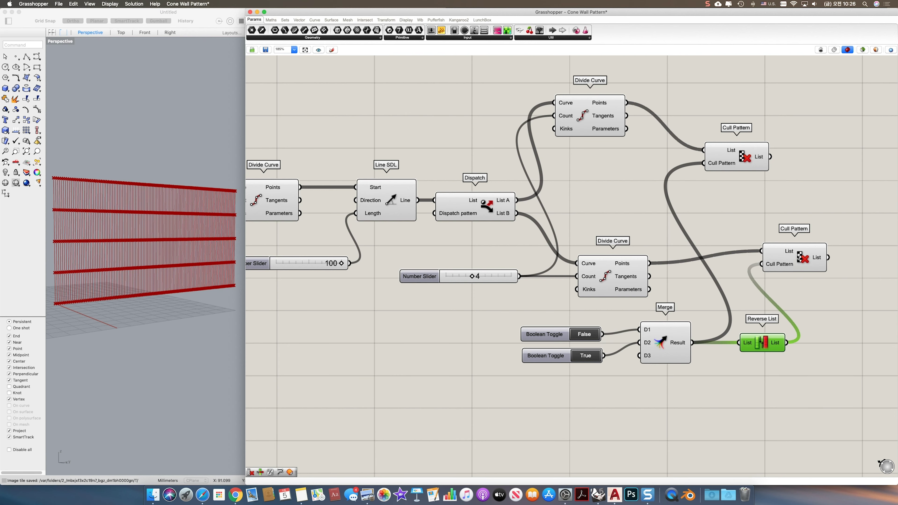
pyautogui.moveTo(799, 257); pyautogui.dragTo(828, 270)
# Step: Place another Reverse List component beneath the upper Cull Pattern and feed it the Merge Result
pyautogui.moveTo(774, 260); pyautogui.dragTo(564, 276, button='right')
pyautogui.click(617, 217)
pyautogui.doubleClick(600, 210)
pyautogui.write('re')
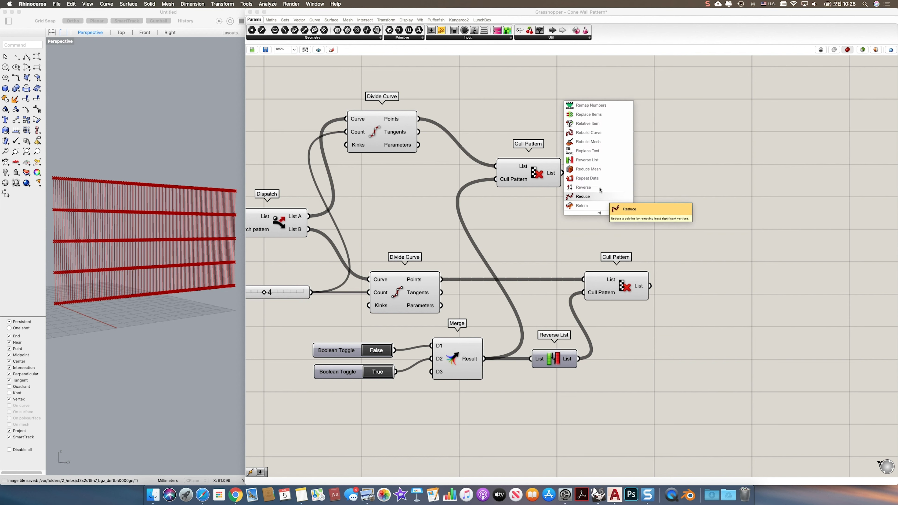
pyautogui.click(586, 160)
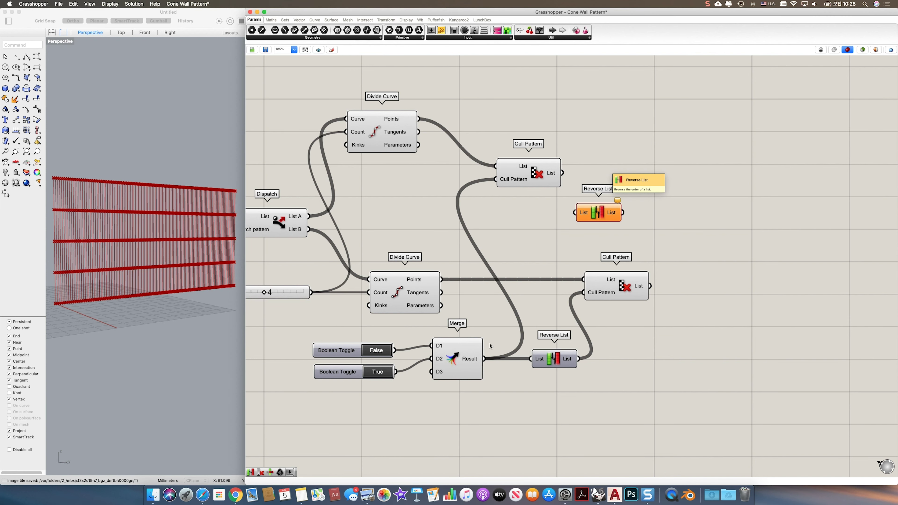
pyautogui.moveTo(483, 358); pyautogui.dragTo(583, 222)
# Step: Place a Weave component with the new Reverse List as Pattern, the upper Cull Pattern as Stream 0 and the lower as Stream 1
pyautogui.doubleClick(673, 194)
pyautogui.write('we')
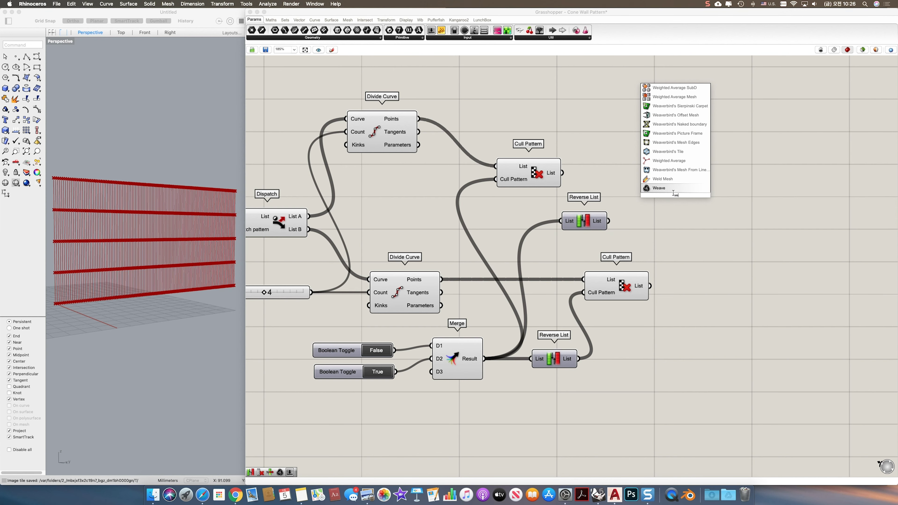
pyautogui.click(665, 188)
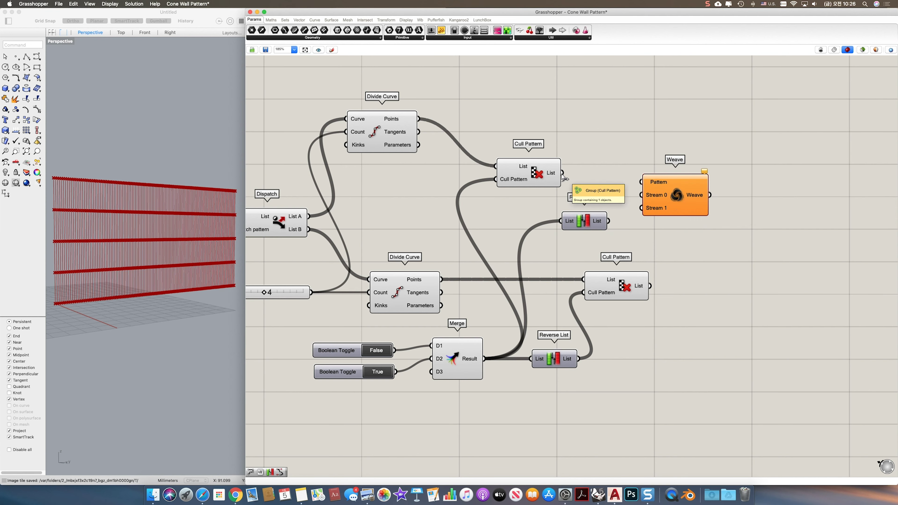
pyautogui.moveTo(562, 172); pyautogui.dragTo(650, 195)
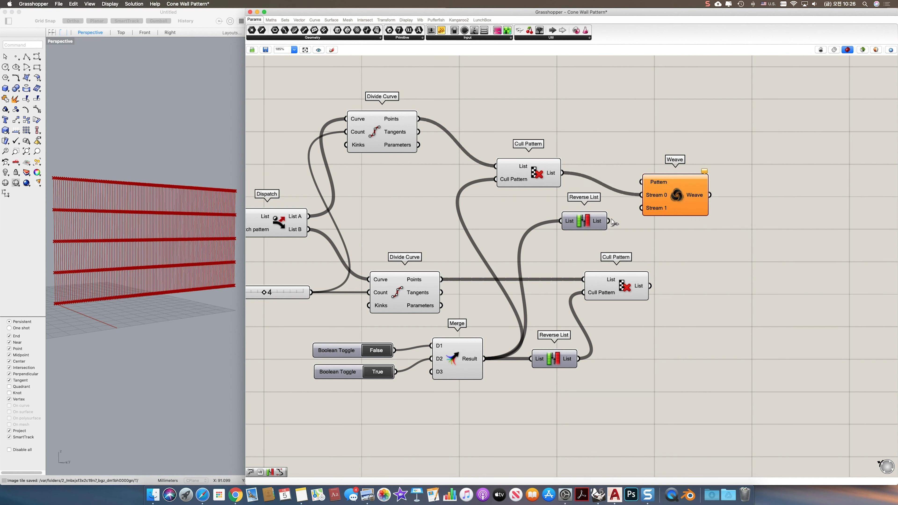
pyautogui.moveTo(608, 221); pyautogui.dragTo(641, 181)
pyautogui.moveTo(650, 286); pyautogui.dragTo(705, 171)
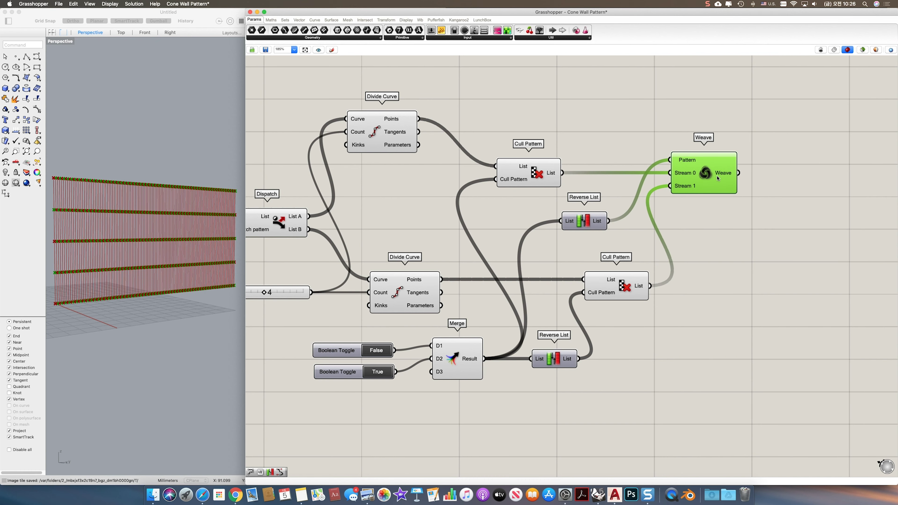
# Step: Place a PolyLine component and connect the Weave output to its Vertices input
pyautogui.moveTo(718, 178); pyautogui.dragTo(637, 179, button='right')
pyautogui.doubleClick(712, 194)
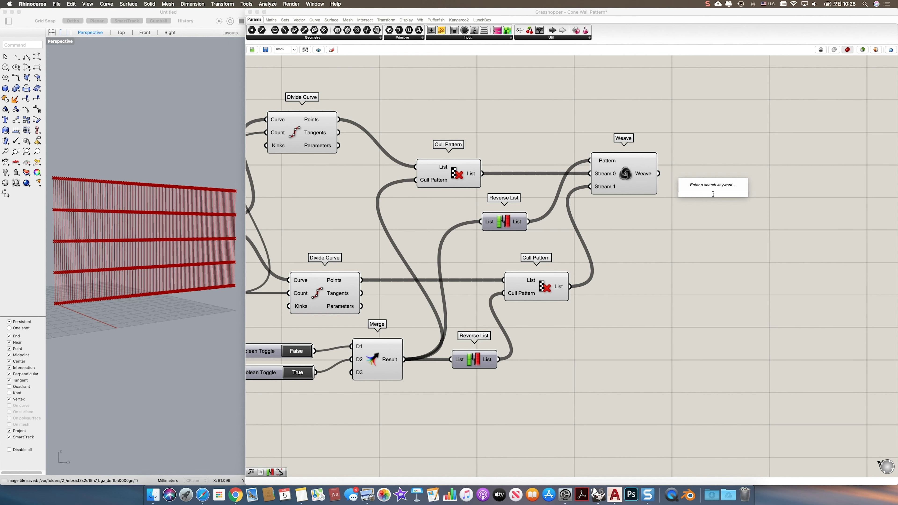
pyautogui.write('poly')
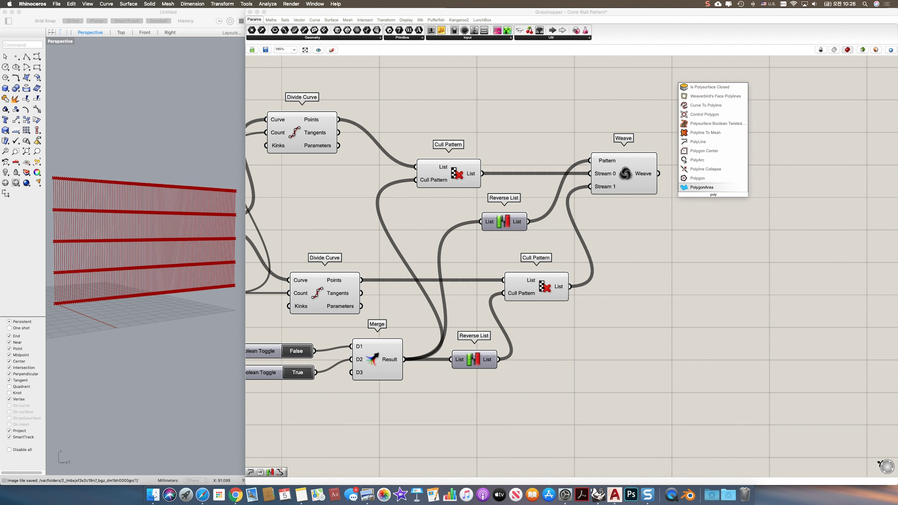
pyautogui.press('Up')
pyautogui.press('Up')
pyautogui.press('Up')
pyautogui.press('Up')
pyautogui.press('Up')
pyautogui.press('Return')
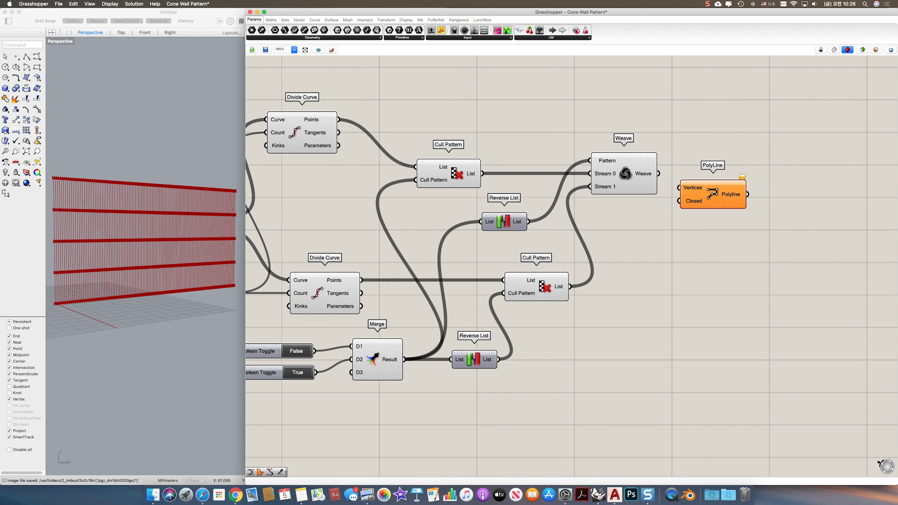
pyautogui.moveTo(660, 175); pyautogui.dragTo(717, 177)
# Step: Turn off the preview of every component before PolyLine and inspect the zigzag polylines in the Perspective view
pyautogui.scroll(-6, 640, 265)
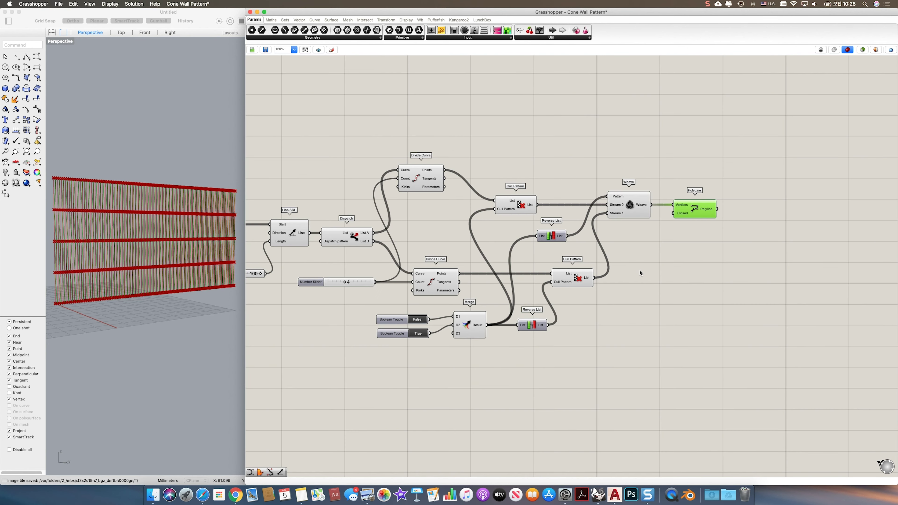
pyautogui.moveTo(644, 330); pyautogui.dragTo(300, 183)
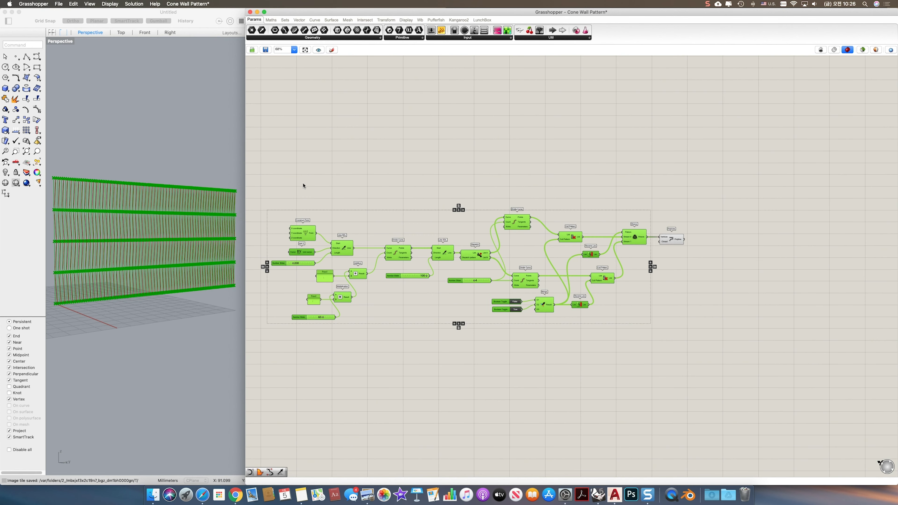
pyautogui.click(132, 4)
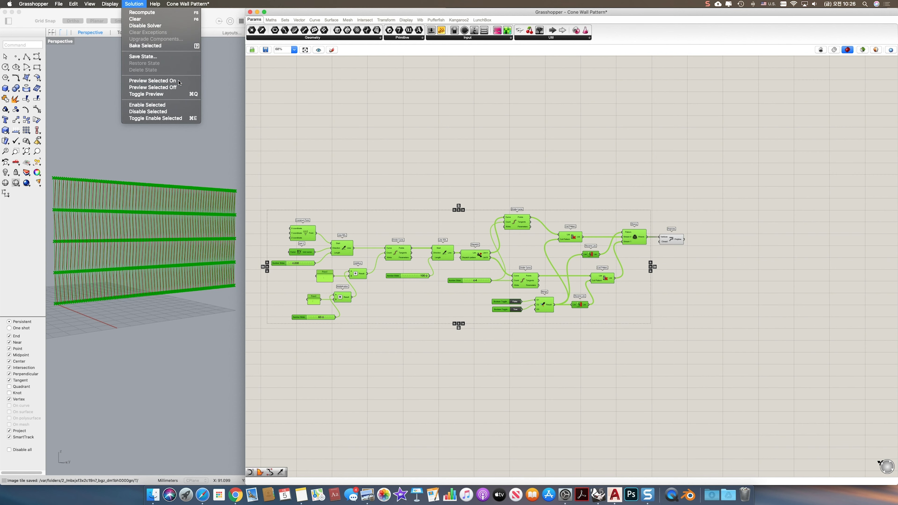
pyautogui.click(180, 88)
pyautogui.click(663, 261)
pyautogui.scroll(6, 664, 259)
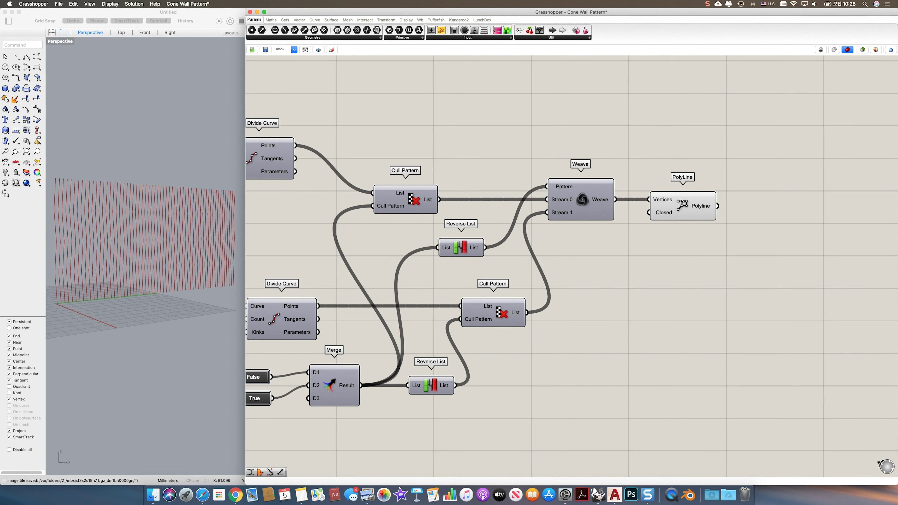
pyautogui.click(679, 212)
pyautogui.scroll(5, 110, 261)
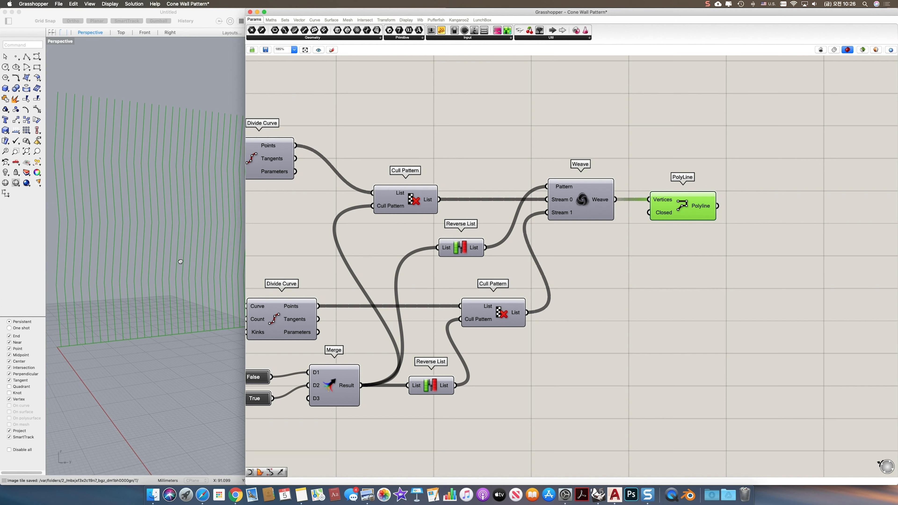
pyautogui.click(696, 274)
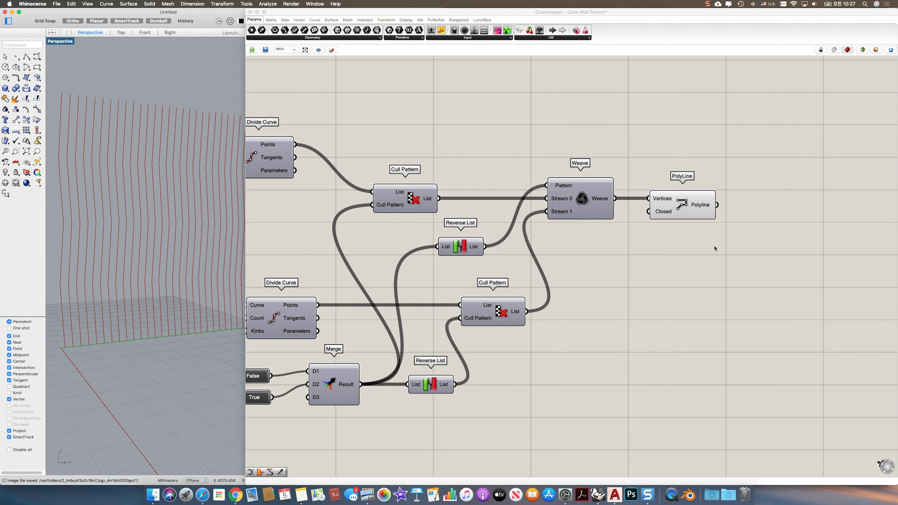
# Step: Place an Explode component and connect the PolyLine output to its Curve input
pyautogui.hscroll(5, 602, 244)
pyautogui.doubleClick(599, 202)
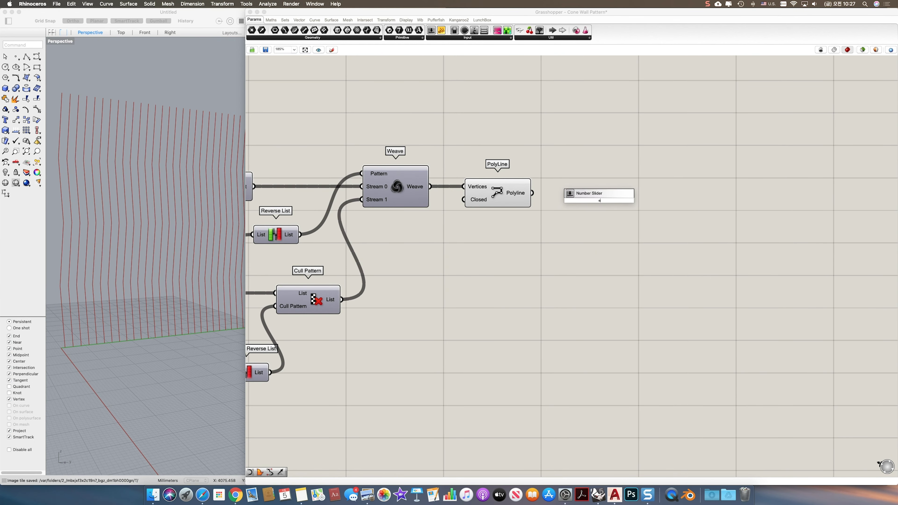
pyautogui.write('explode')
pyautogui.press('Return')
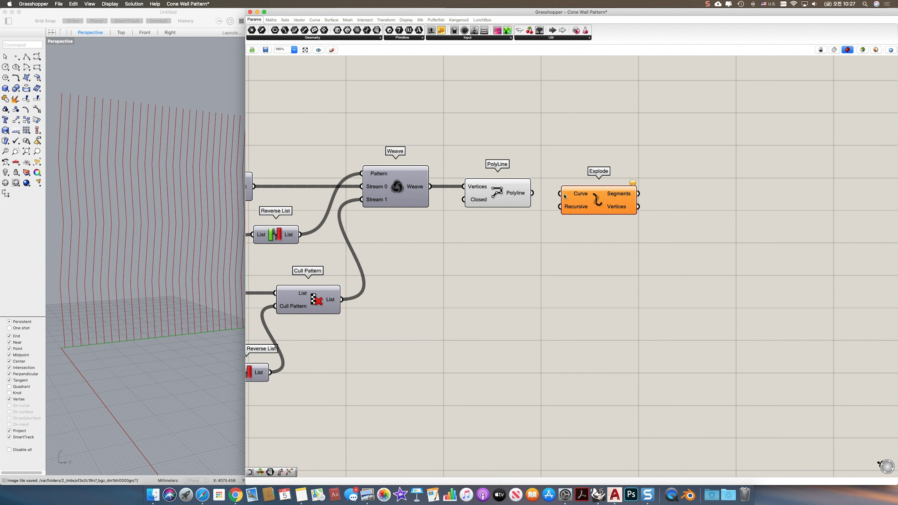
pyautogui.moveTo(532, 193); pyautogui.dragTo(578, 197)
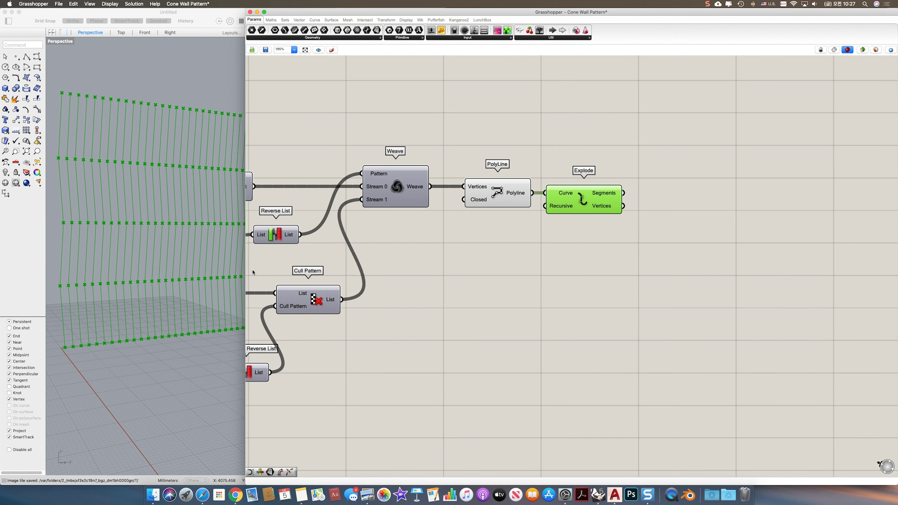
# Step: Place two Revolution components after Explode, one above the other, and align them vertically
pyautogui.doubleClick(649, 100)
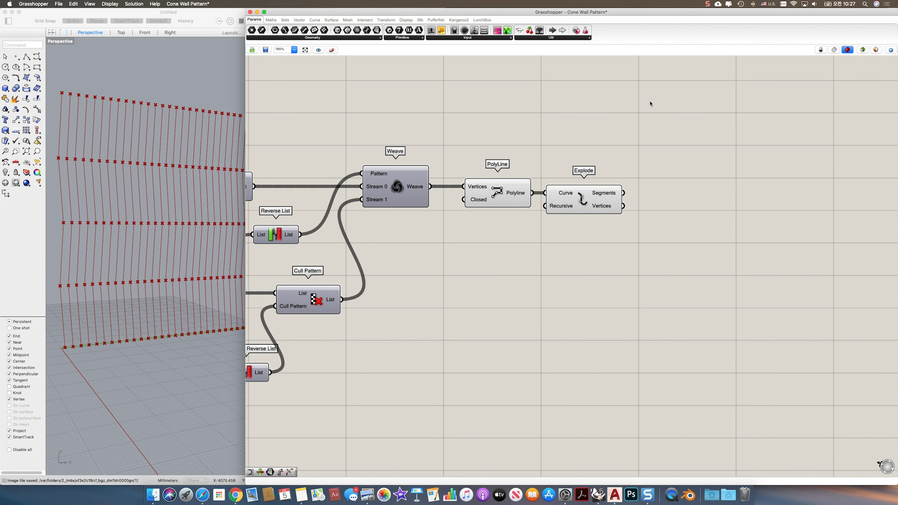
pyautogui.write('re')
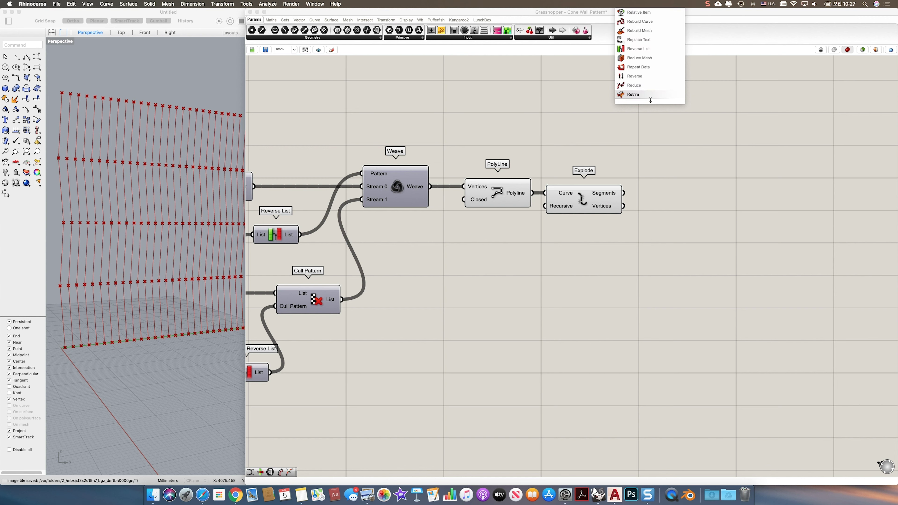
pyautogui.write('vol')
pyautogui.press('Return')
pyautogui.moveTo(650, 100); pyautogui.dragTo(680, 268)
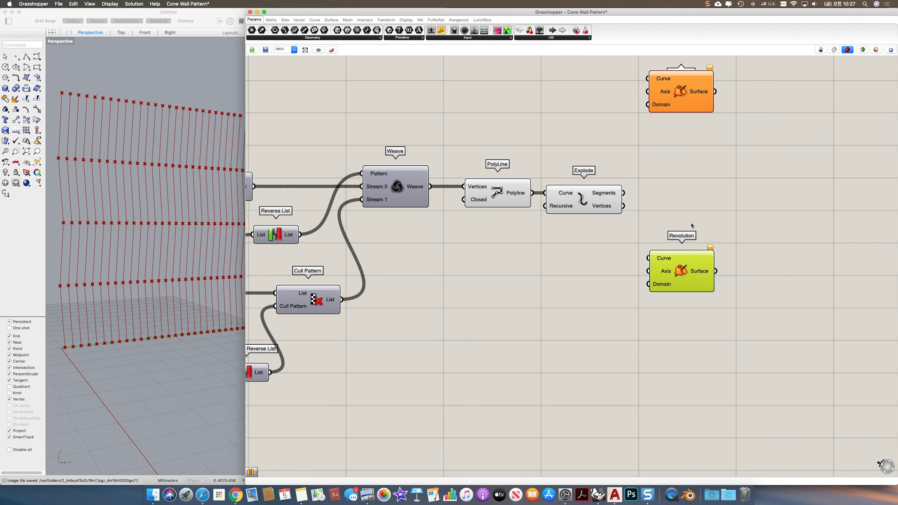
pyautogui.moveTo(691, 227); pyautogui.dragTo(638, 256, button='right')
pyautogui.moveTo(671, 356); pyautogui.dragTo(613, 101)
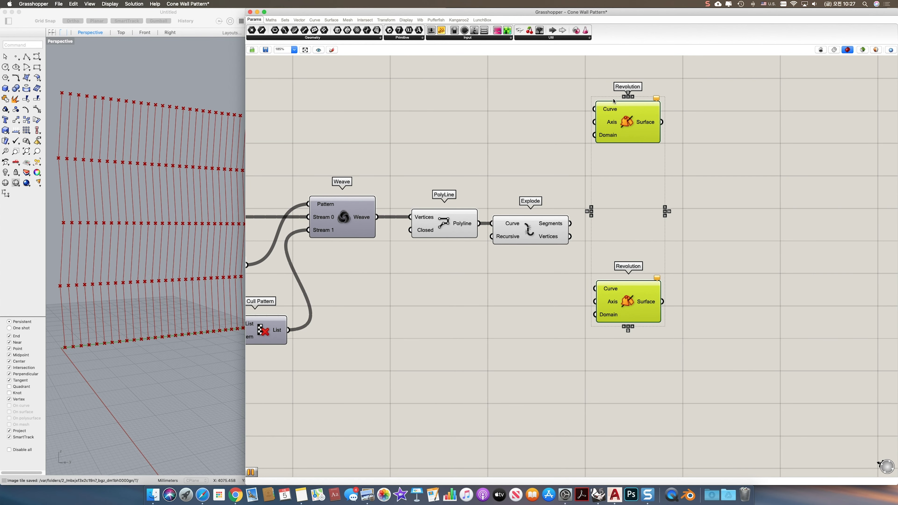
pyautogui.click(515, 131)
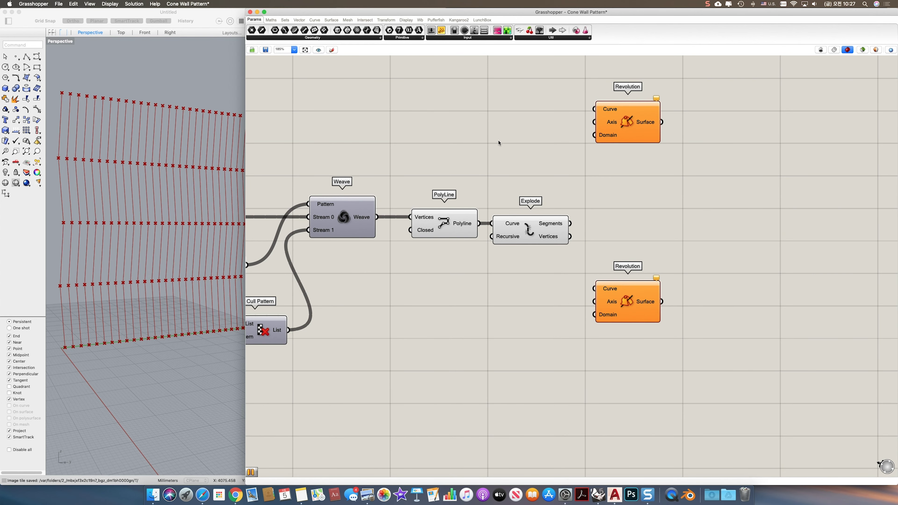
# Step: Connect Dispatch List A to the upper Revolution's Axis and List B to the lower one's Axis, and tidy the component positions
pyautogui.moveTo(251, 247); pyautogui.dragTo(531, 222, button='right')
pyautogui.scroll(-4, 402, 243)
pyautogui.scroll(-1, 494, 217)
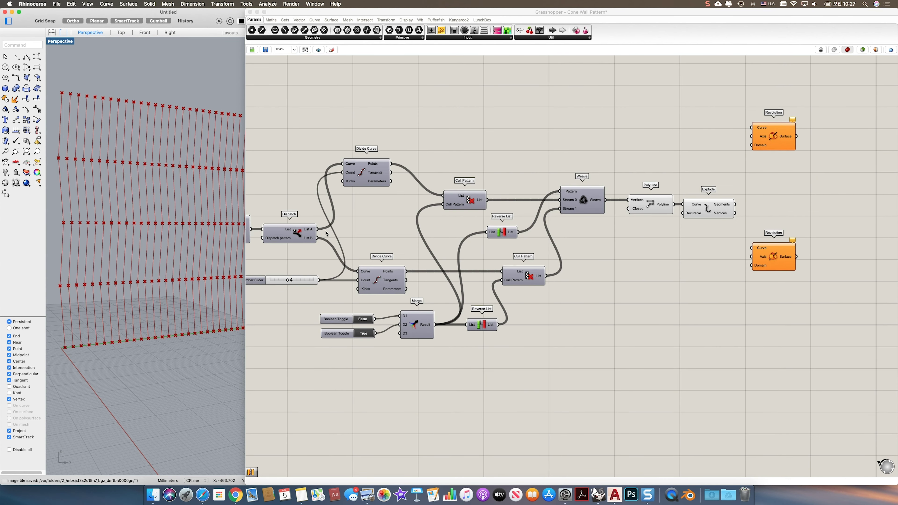
pyautogui.moveTo(317, 229); pyautogui.dragTo(751, 136)
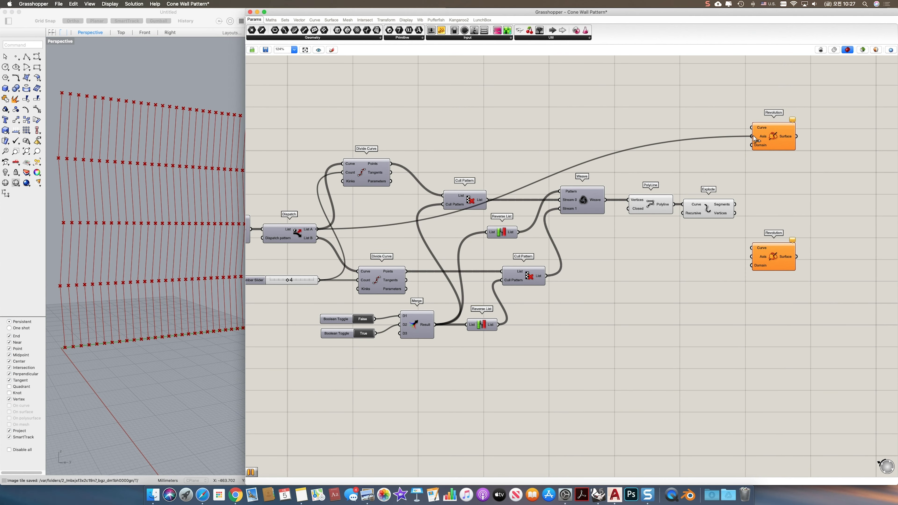
pyautogui.moveTo(316, 238); pyautogui.dragTo(751, 256)
pyautogui.moveTo(471, 210); pyautogui.dragTo(471, 193)
pyautogui.moveTo(779, 259); pyautogui.dragTo(780, 270)
pyautogui.keyDown('shift'); pyautogui.click(776, 140); pyautogui.keyUp('shift')
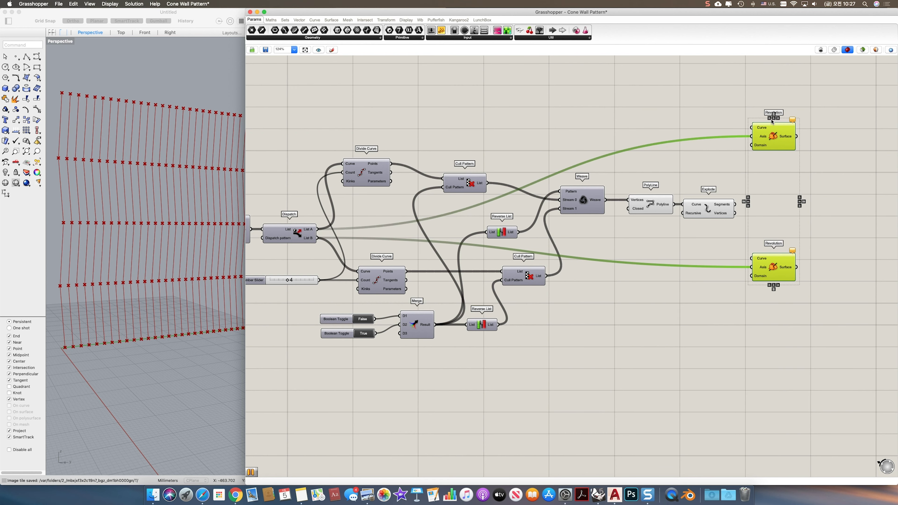
pyautogui.click(822, 147)
# Step: Connect the Explode component's Segments to the Curve input of both Revolution components
pyautogui.moveTo(821, 152); pyautogui.dragTo(560, 178, button='right')
pyautogui.scroll(2, 613, 180)
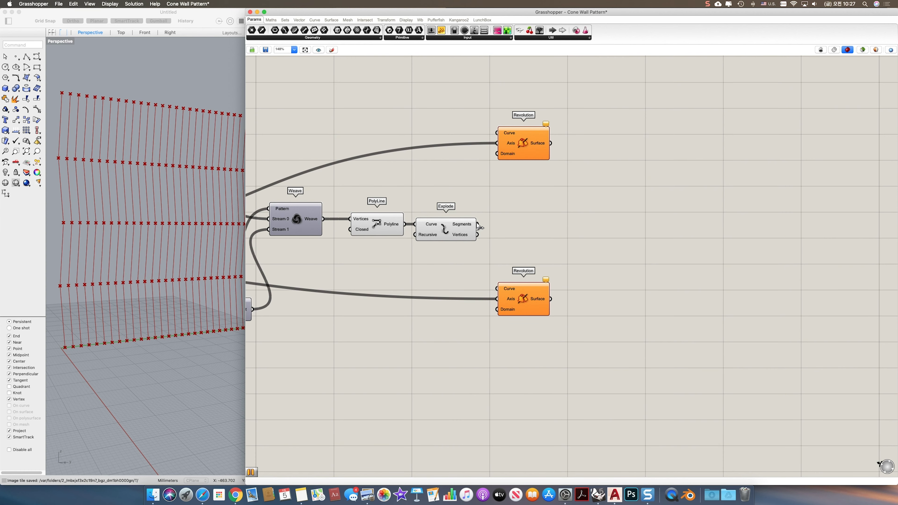
pyautogui.moveTo(477, 223); pyautogui.dragTo(497, 133)
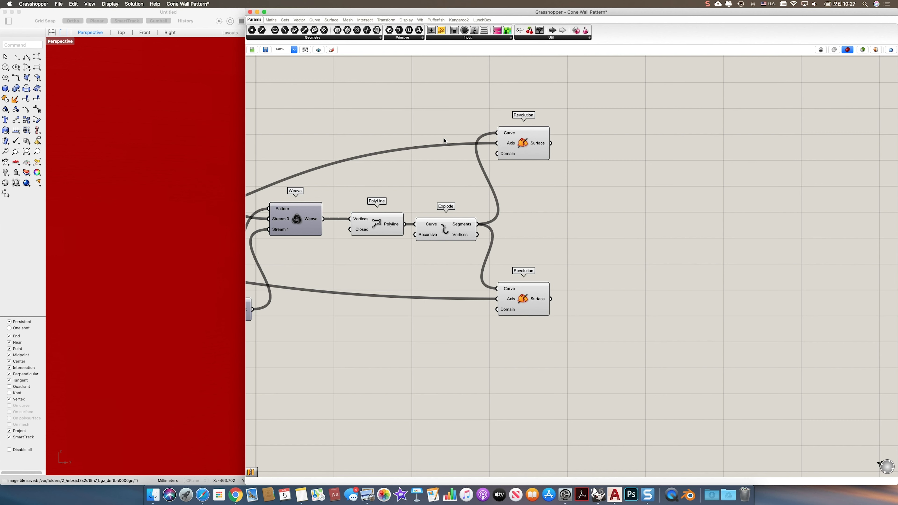
# Step: Graft the Axis input of both Revolution components
pyautogui.rightClick(512, 146)
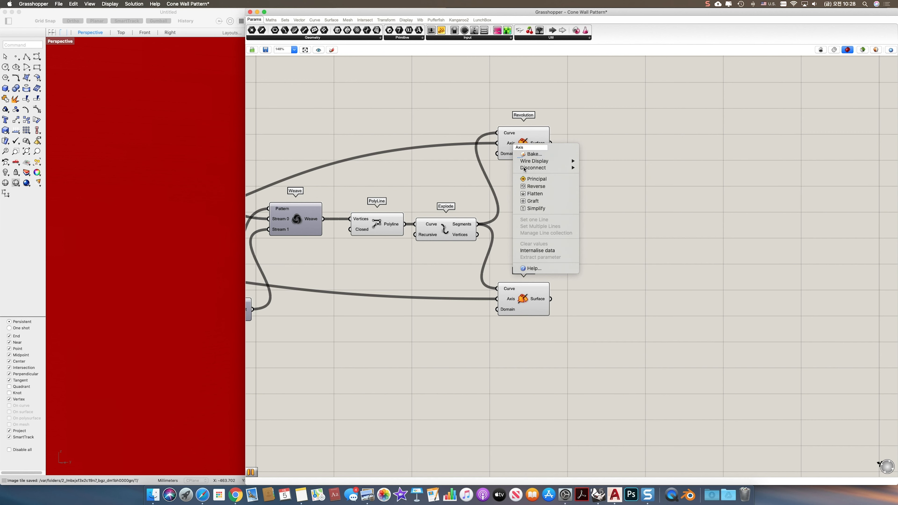
pyautogui.click(533, 200)
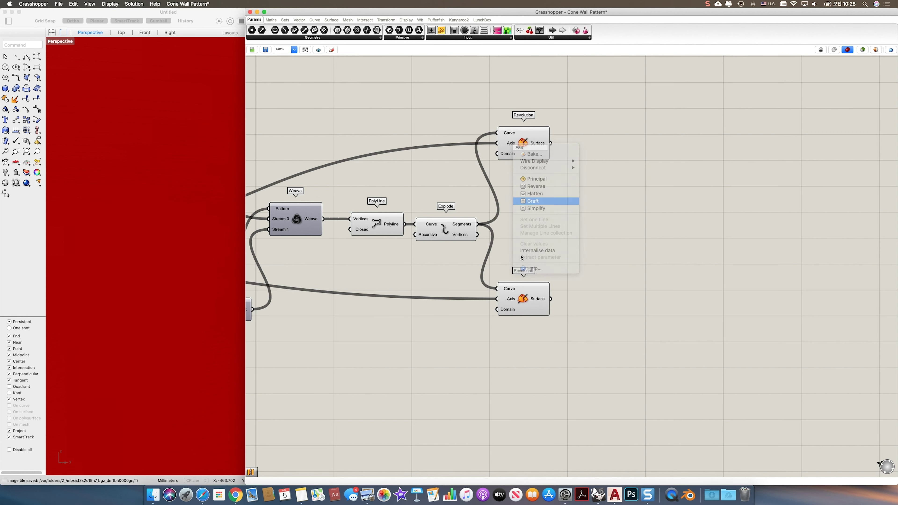
pyautogui.rightClick(507, 303)
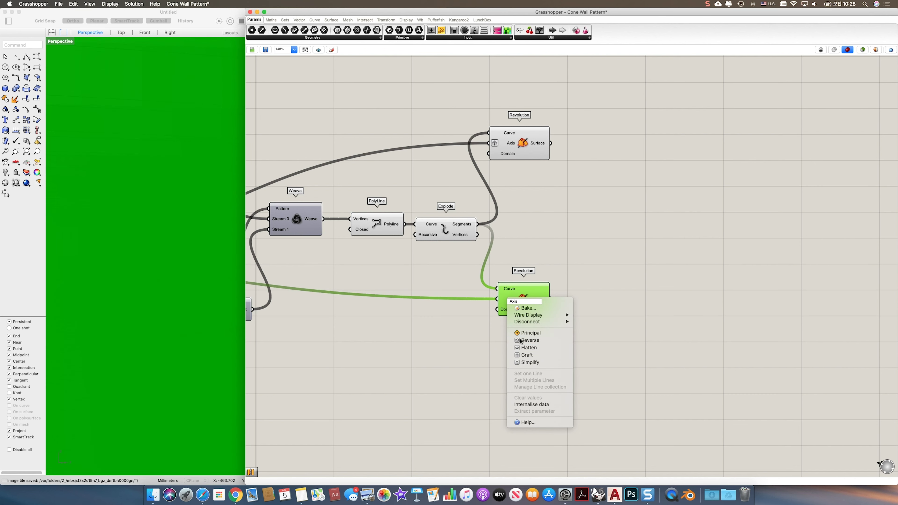
pyautogui.click(530, 355)
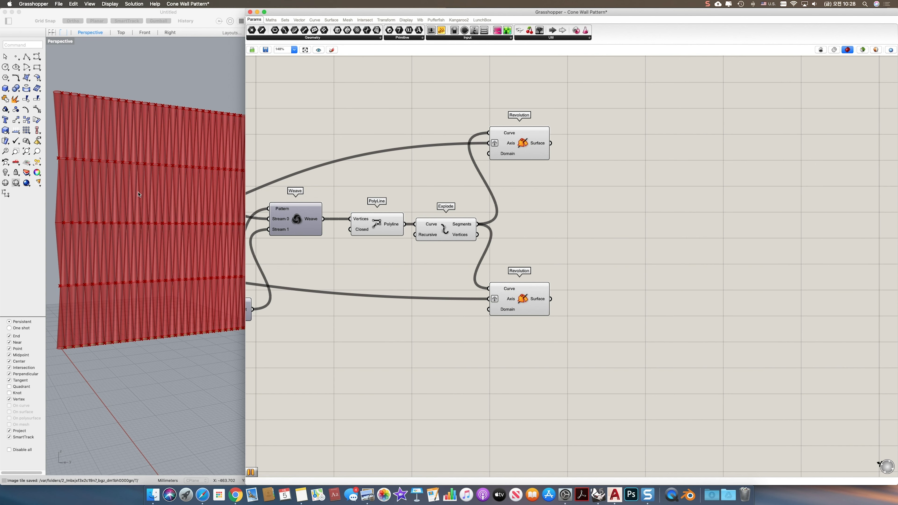
# Step: Place a Construct Domain component and connect its Domain output to the upper Revolution's Domain input
pyautogui.doubleClick(368, 117)
pyautogui.write('construct do')
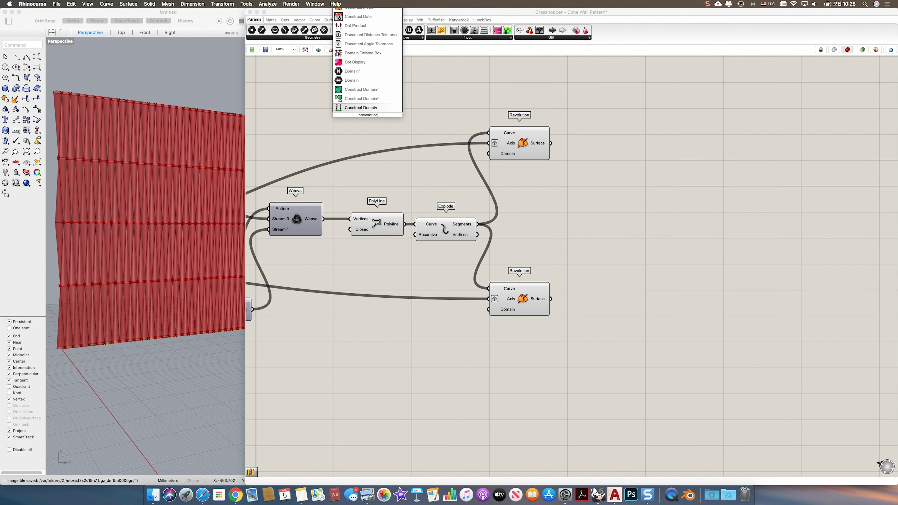
pyautogui.press('Return')
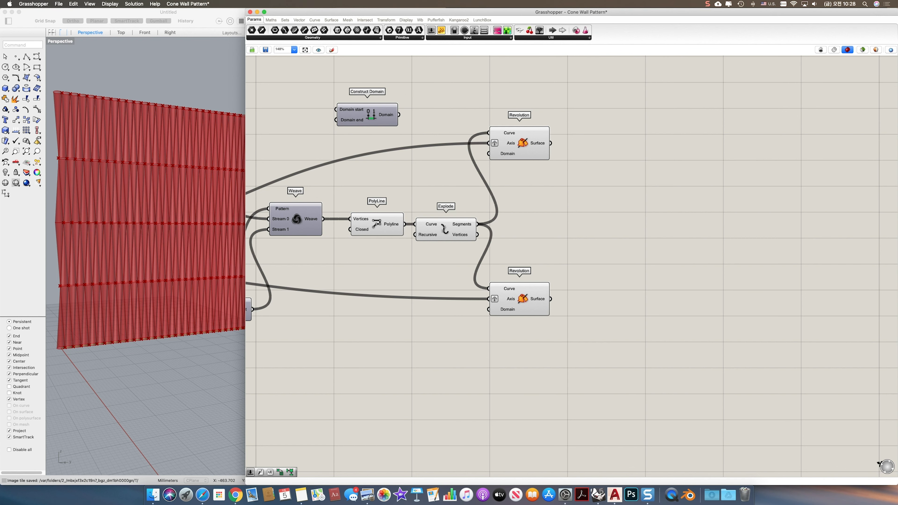
pyautogui.moveTo(479, 147); pyautogui.dragTo(488, 153)
pyautogui.moveTo(369, 118); pyautogui.dragTo(416, 127)
# Step: Place two Radians components and connect them to the Domain start and Domain end inputs of Construct Domain
pyautogui.doubleClick(326, 118)
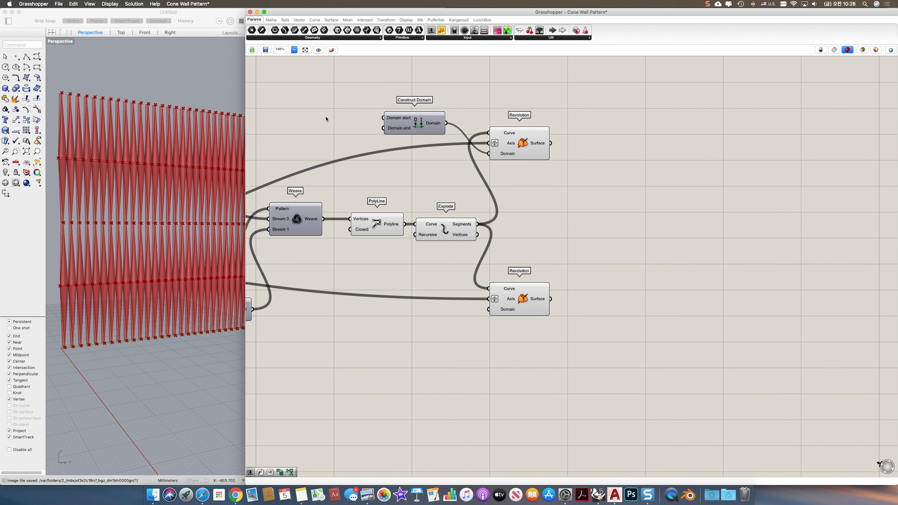
pyautogui.write('ra')
pyautogui.press('Up')
pyautogui.press('Up')
pyautogui.press('Up')
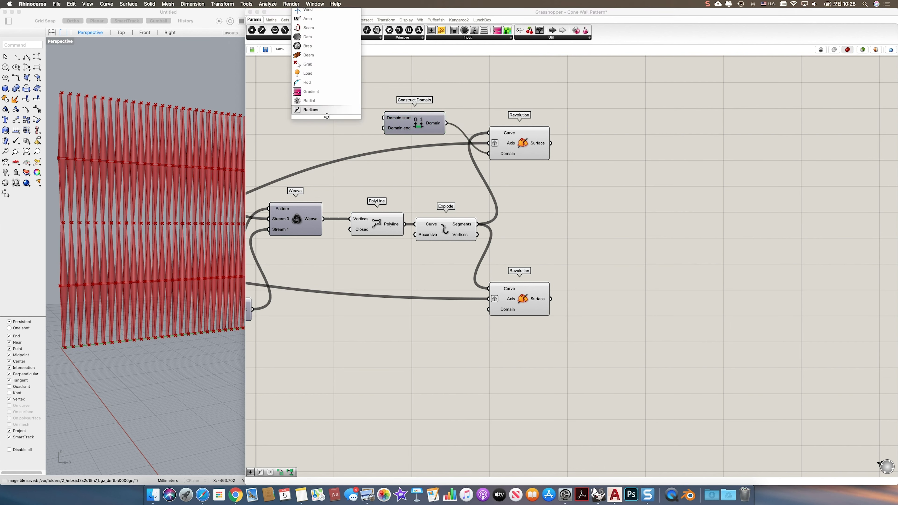
pyautogui.press('Return')
pyautogui.moveTo(330, 130); pyautogui.dragTo(326, 152)
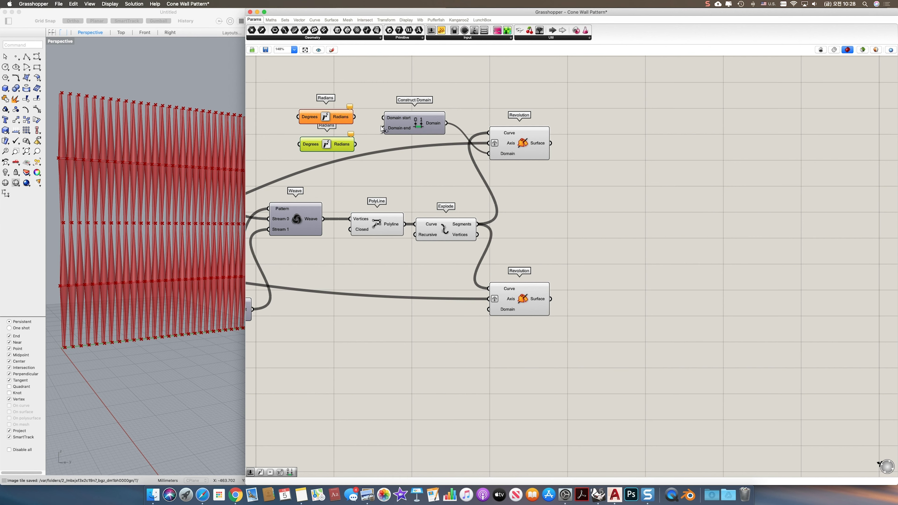
pyautogui.moveTo(383, 118); pyautogui.dragTo(338, 109)
# Step: Add number sliders set to 0 and 180 and connect them to the upper and lower Radians components' Degrees inputs
pyautogui.moveTo(347, 116); pyautogui.dragTo(415, 116, button='right')
pyautogui.doubleClick(322, 108)
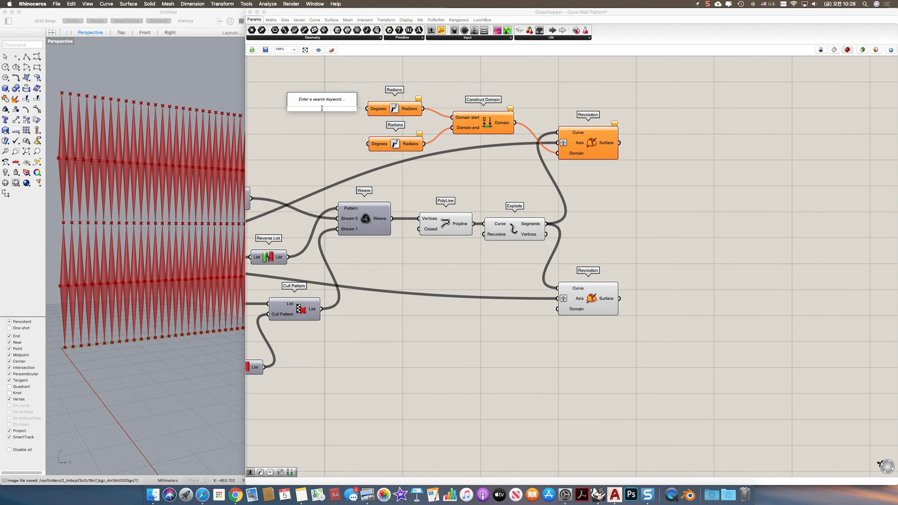
pyautogui.write('0')
pyautogui.press('Return')
pyautogui.moveTo(346, 110); pyautogui.dragTo(332, 110)
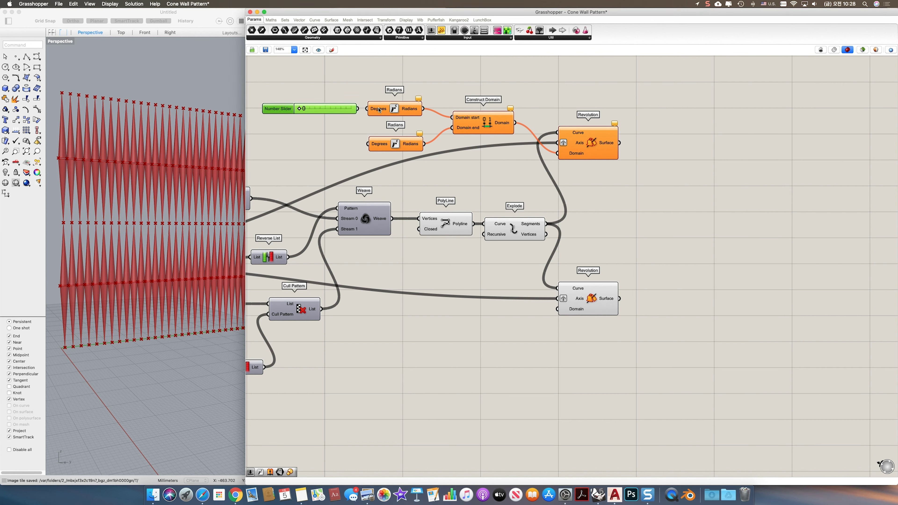
pyautogui.doubleClick(332, 149)
pyautogui.write('0')
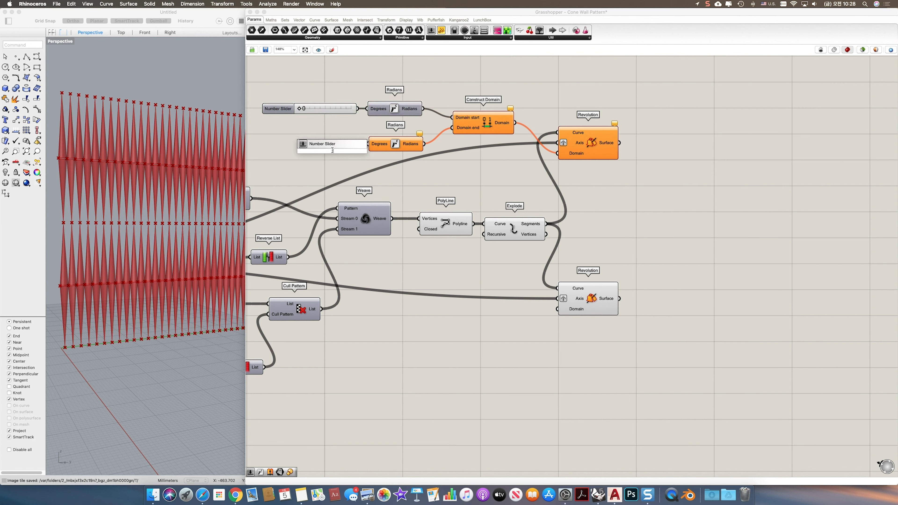
pyautogui.write('80')
pyautogui.press('Return')
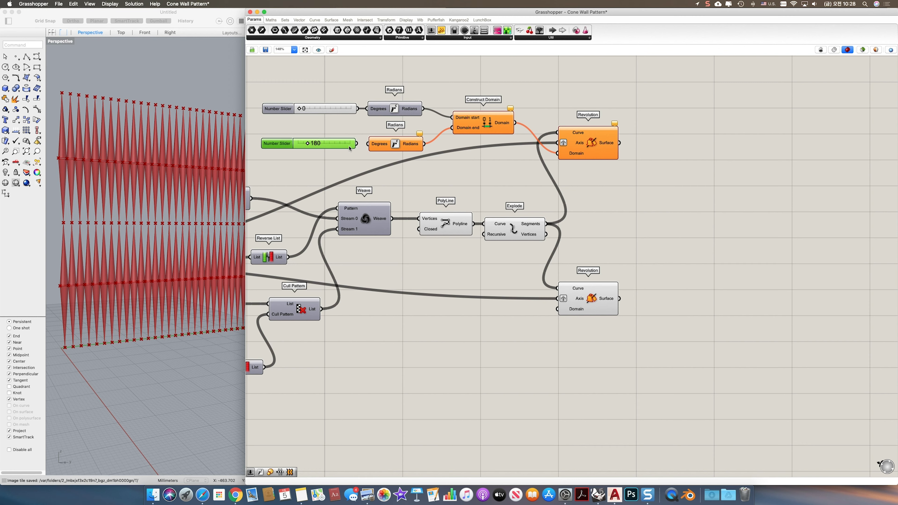
pyautogui.moveTo(357, 145)
pyautogui.mouseDown()
pyautogui.moveTo(368, 144)
pyautogui.moveTo(344, 144)
pyautogui.mouseUp()
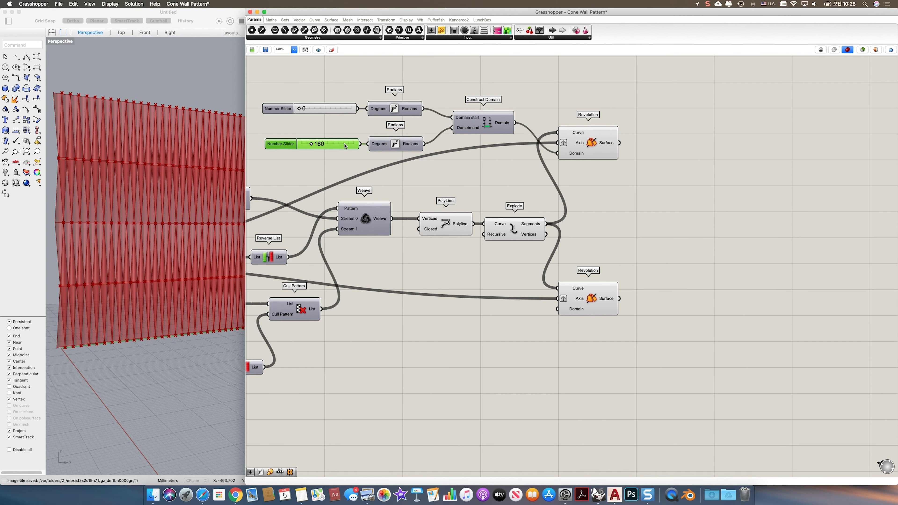
# Step: Connect Construct Domain also to the lower Revolution's Domain input and move both Revolution components farther from Explode
pyautogui.click(573, 143)
pyautogui.moveTo(170, 175); pyautogui.dragTo(122, 130, button='right')
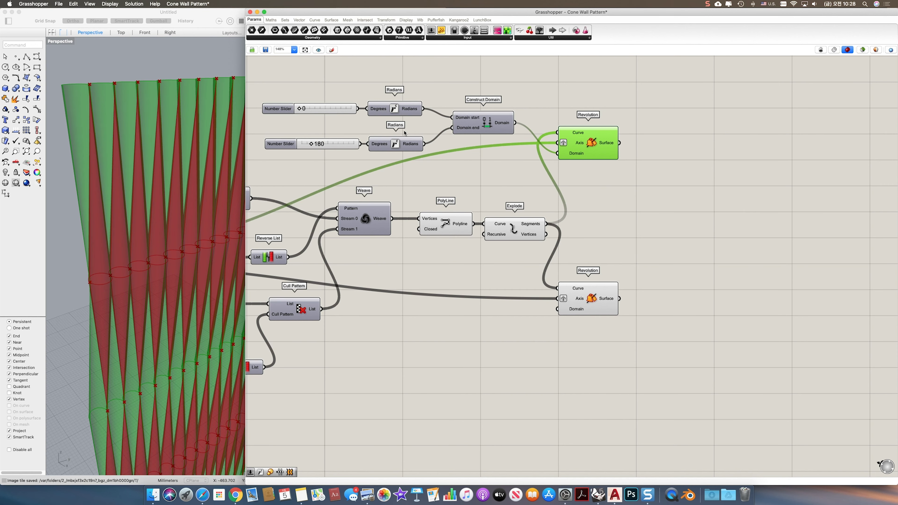
pyautogui.click(519, 124)
pyautogui.moveTo(516, 123); pyautogui.dragTo(620, 302)
pyautogui.moveTo(597, 147); pyautogui.dragTo(654, 148)
pyautogui.moveTo(621, 306); pyautogui.dragTo(648, 304)
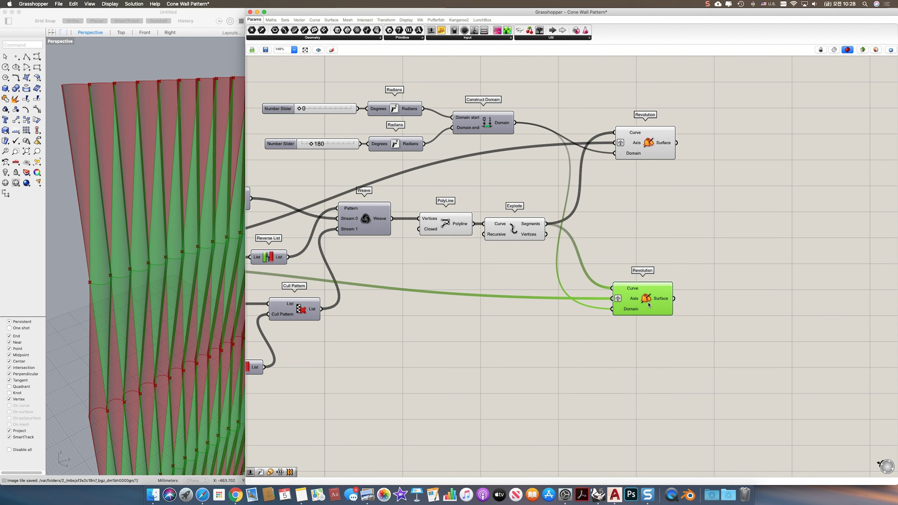
pyautogui.click(648, 199)
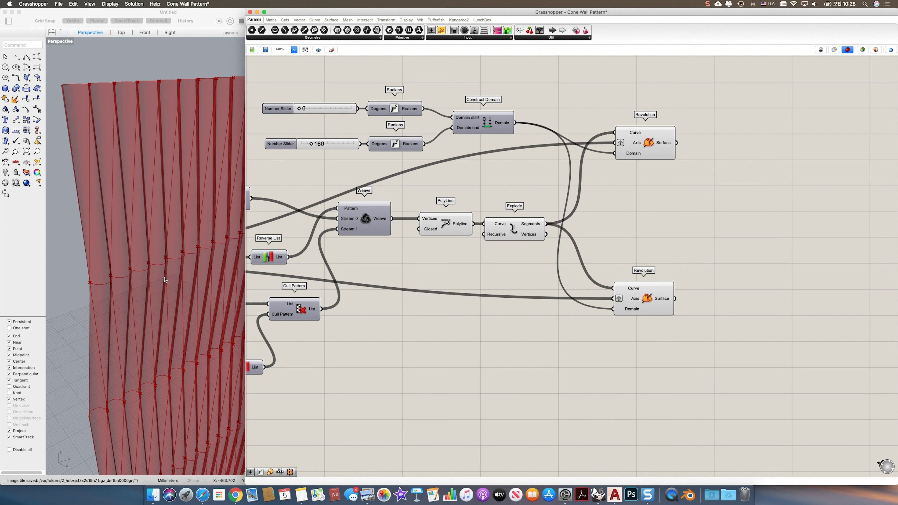
# Step: Place a Brep Join component beside the lower Revolution and connect both Revolution Surface outputs to its Breps input
pyautogui.moveTo(96, 257); pyautogui.dragTo(81, 238, button='right')
pyautogui.scroll(-8, 104, 253)
pyautogui.scroll(3, 82, 238)
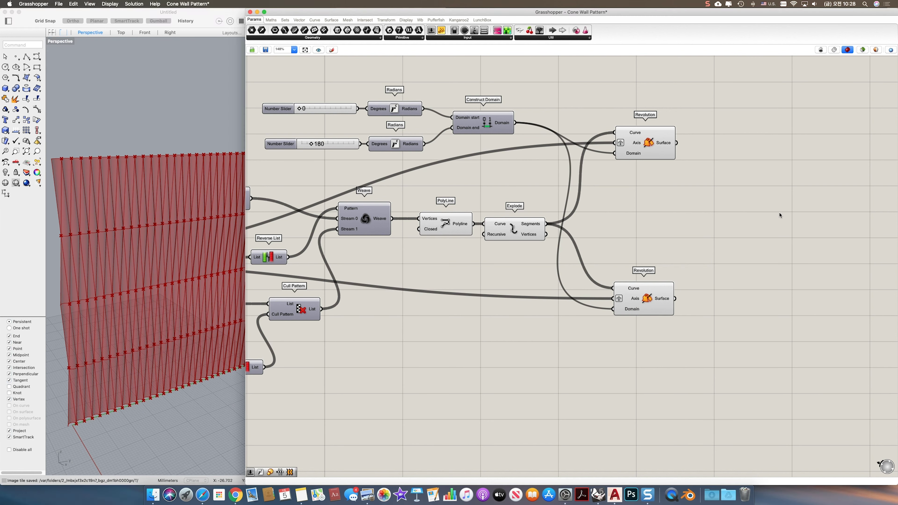
pyautogui.doubleClick(751, 214)
pyautogui.write('brep')
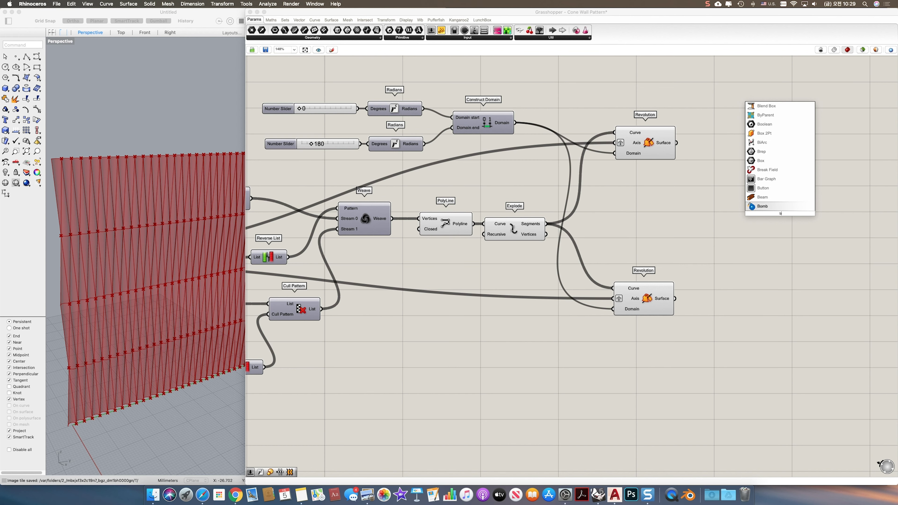
pyautogui.press('Up')
pyautogui.press('Up')
pyautogui.press('Up')
pyautogui.press('Up')
pyautogui.press('Up')
pyautogui.press('Up')
pyautogui.press('Up')
pyautogui.press('Up')
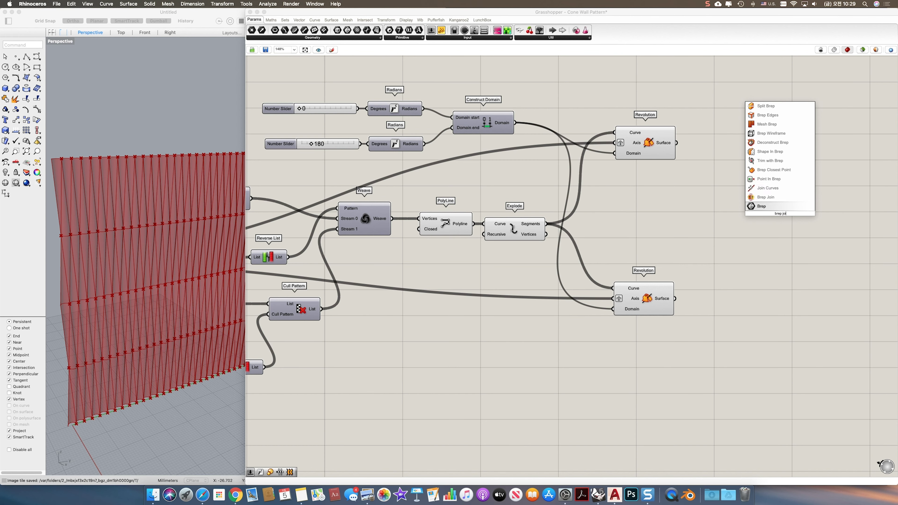
pyautogui.press('Return')
pyautogui.moveTo(676, 142); pyautogui.dragTo(675, 298)
pyautogui.moveTo(777, 218); pyautogui.dragTo(790, 303)
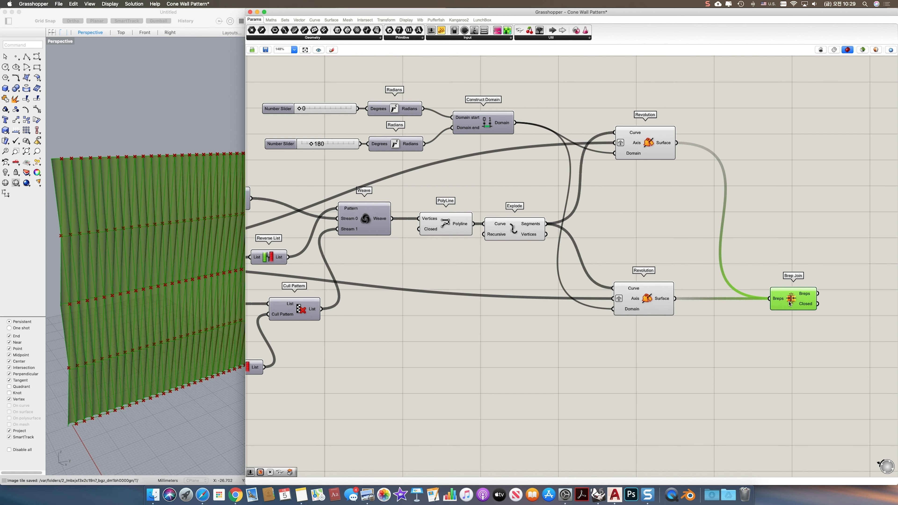
# Step: Duplicate Brep Join below the original, disconnect all its inputs, and connect only the lower Revolution's Surface to it
pyautogui.scroll(-8, 783, 296)
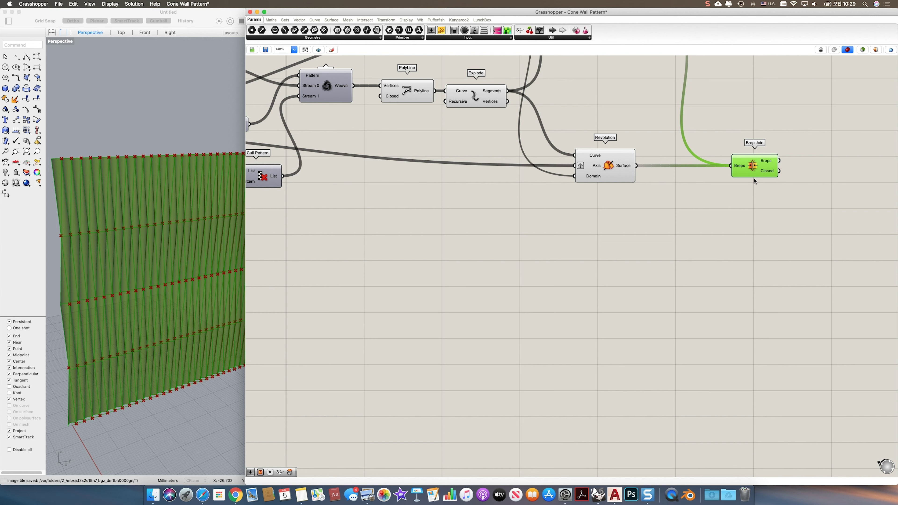
pyautogui.press('super+v')
pyautogui.moveTo(753, 180); pyautogui.dragTo(715, 236)
pyautogui.click(705, 255)
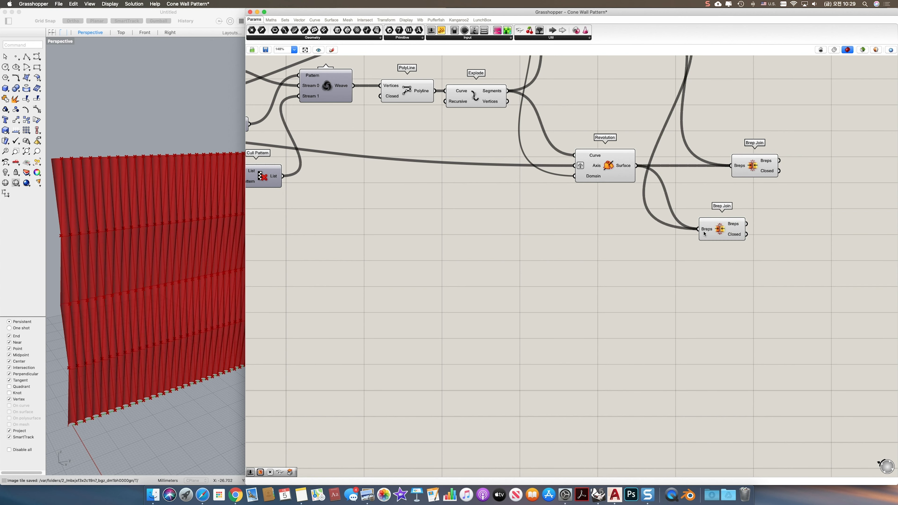
pyautogui.rightClick(704, 231)
pyautogui.moveTo(727, 253)
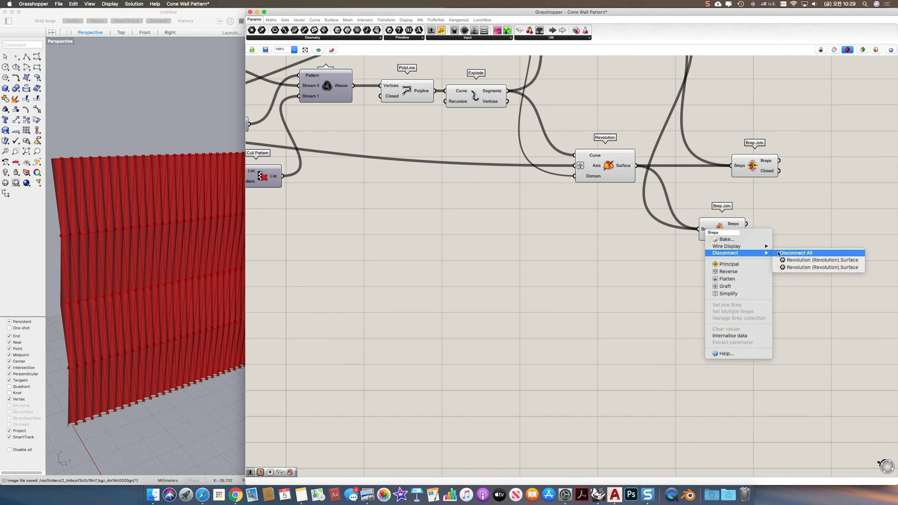
pyautogui.click(796, 253)
pyautogui.moveTo(636, 165); pyautogui.dragTo(714, 230)
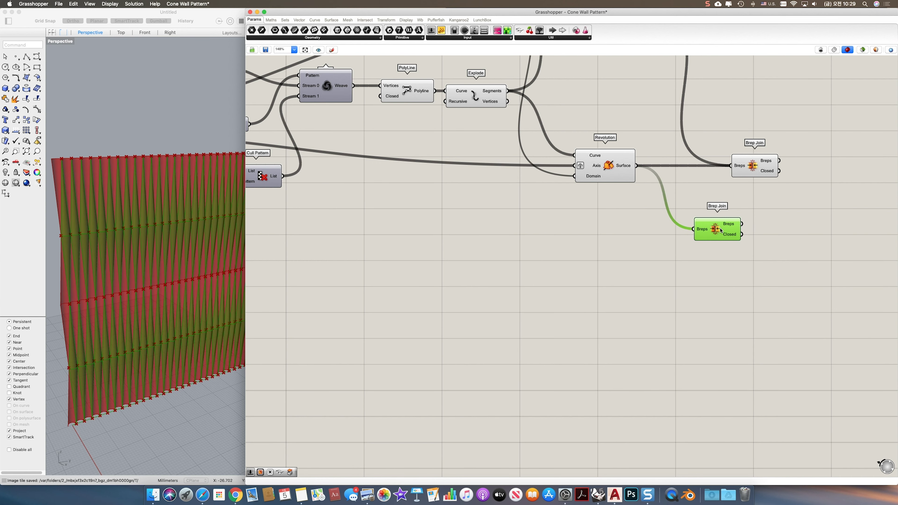
# Step: Graft the duplicate Brep Join's Breps output and connect it to the Geometry input of a new Project component
pyautogui.rightClick(731, 228)
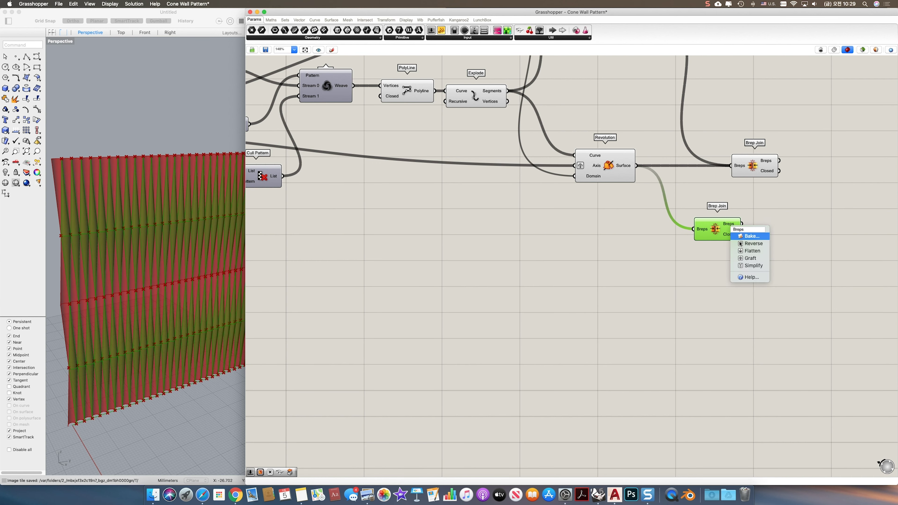
pyautogui.click(743, 255)
pyautogui.hscroll(7, 652, 242)
pyautogui.scroll(-1, 637, 239)
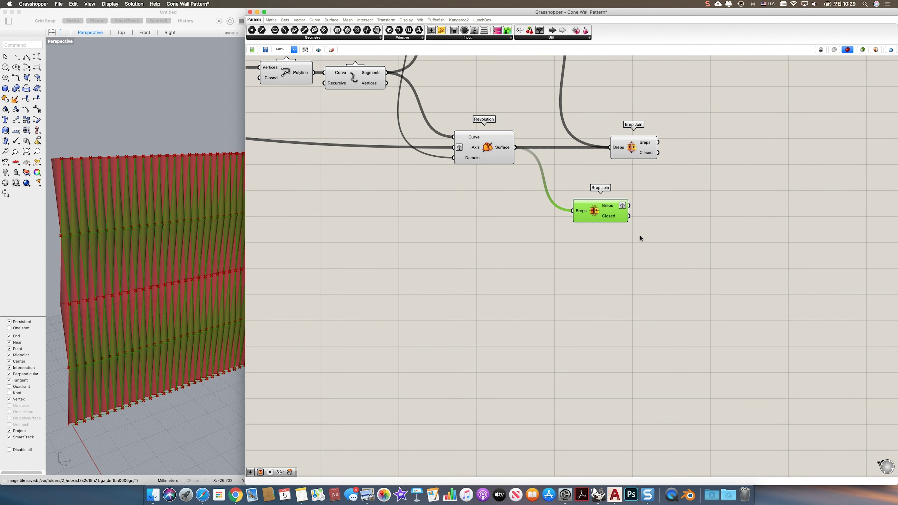
pyautogui.doubleClick(654, 246)
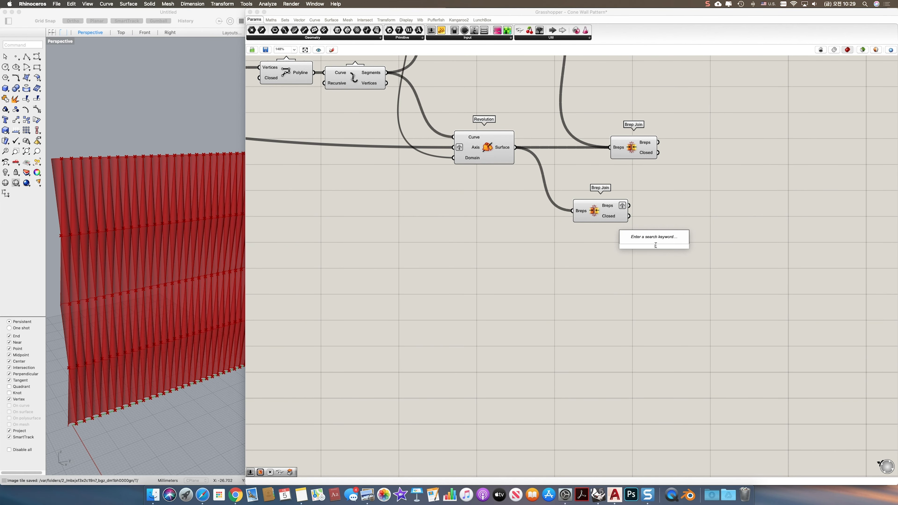
pyautogui.write('projec')
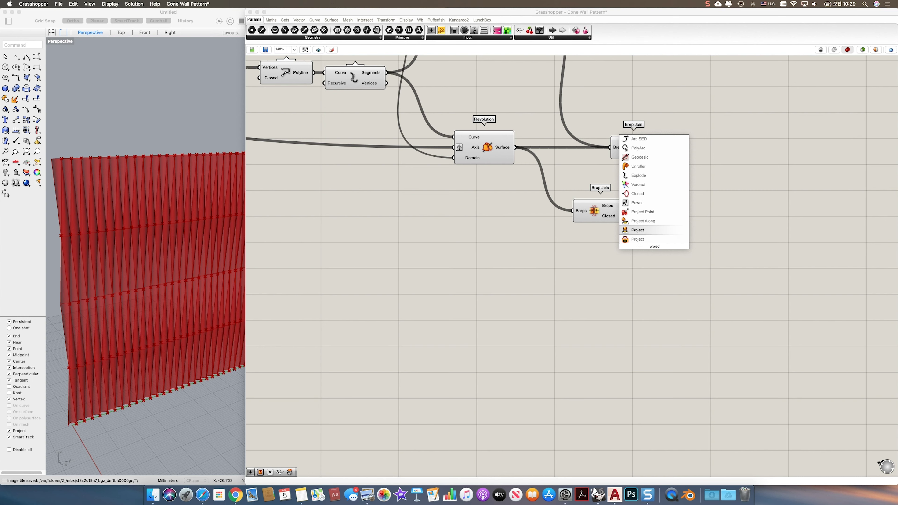
pyautogui.press('Return')
pyautogui.moveTo(658, 256); pyautogui.dragTo(668, 278)
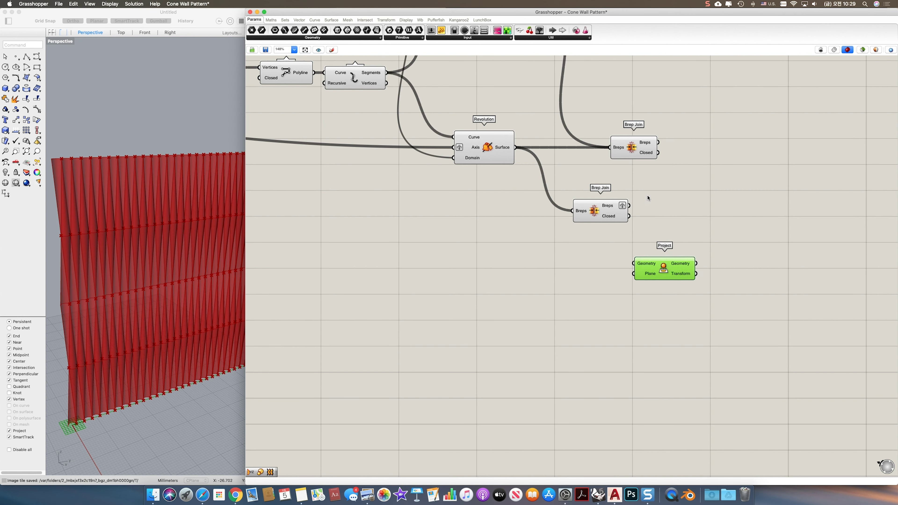
pyautogui.moveTo(629, 206); pyautogui.dragTo(633, 263)
# Step: Place a YZ Plane component and connect its Plane output to the Project component's Plane input
pyautogui.doubleClick(564, 274)
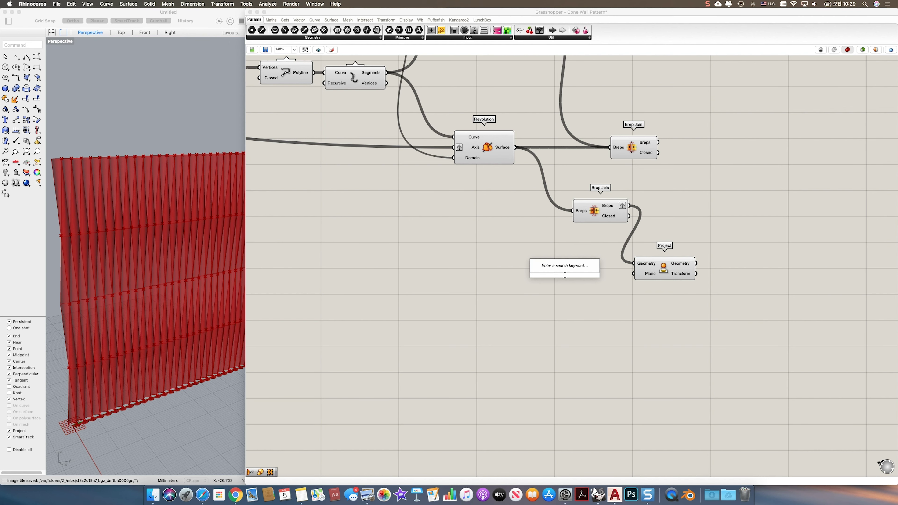
pyautogui.write('yz')
pyautogui.click(572, 268)
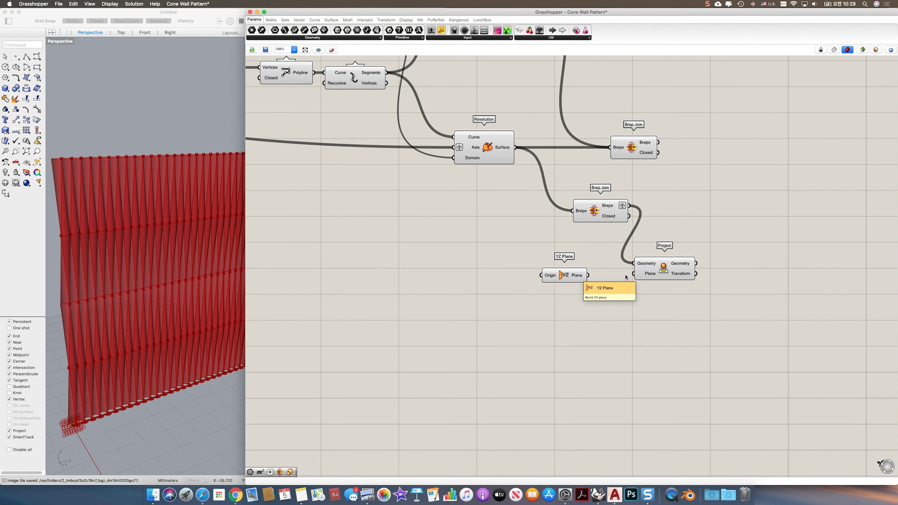
pyautogui.moveTo(634, 273); pyautogui.dragTo(612, 271)
pyautogui.click(669, 269)
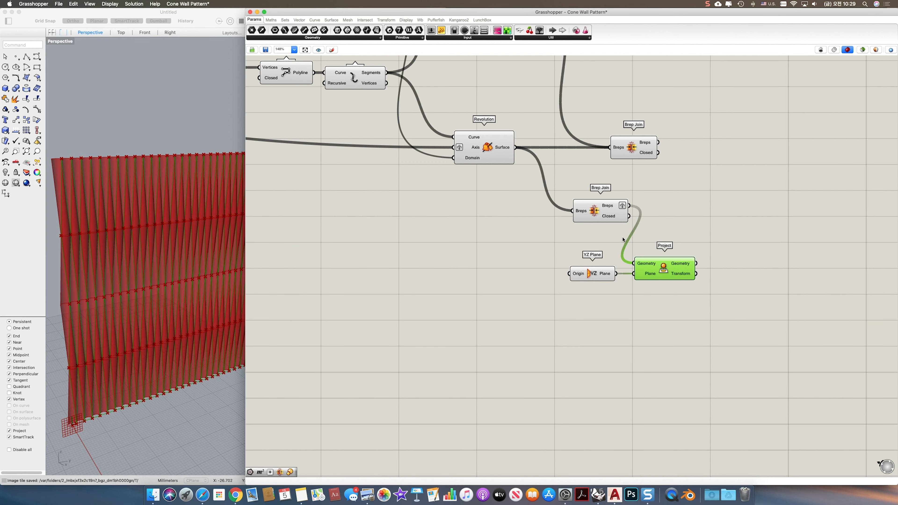
# Step: Turn off the preview of the components upstream of Project, including the lower Brep Join and YZ Plane, leaving the upper Brep Join and Project on
pyautogui.scroll(-4, 617, 273)
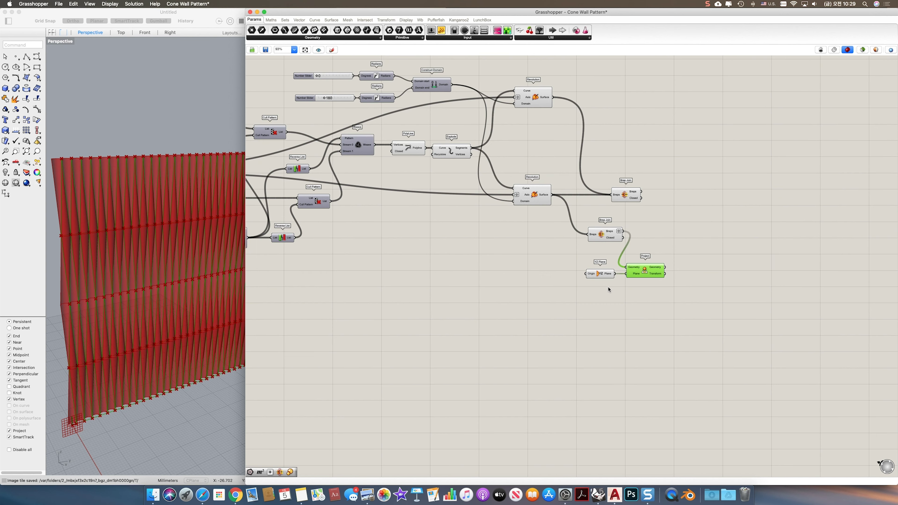
pyautogui.moveTo(608, 287); pyautogui.dragTo(256, 67)
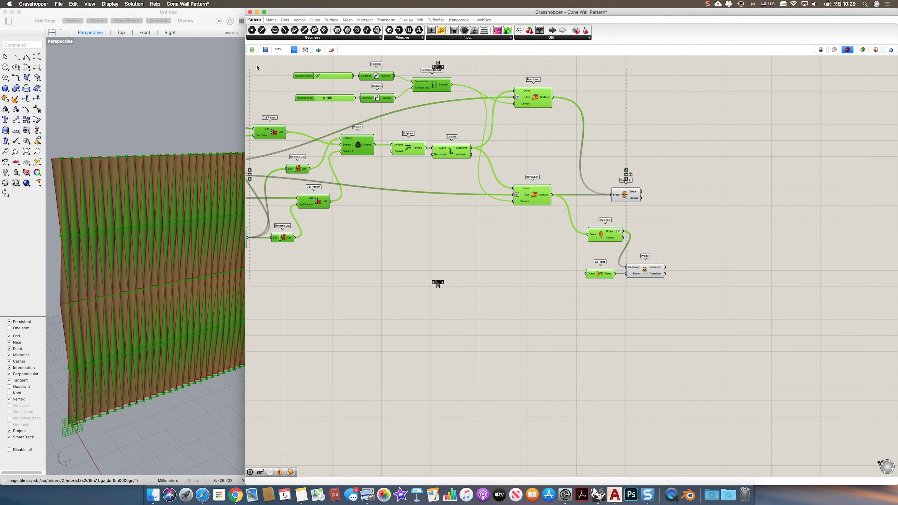
pyautogui.click(142, 4)
pyautogui.click(150, 87)
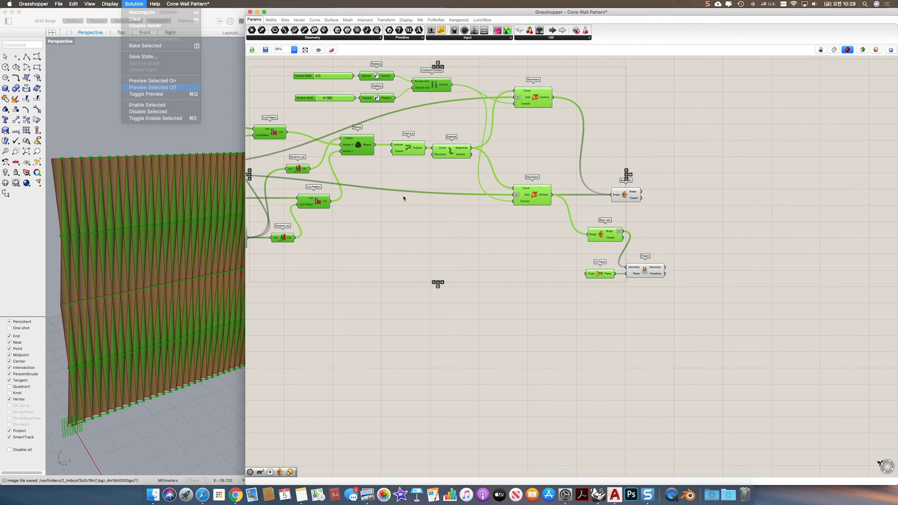
pyautogui.click(636, 270)
pyautogui.scroll(2, 636, 269)
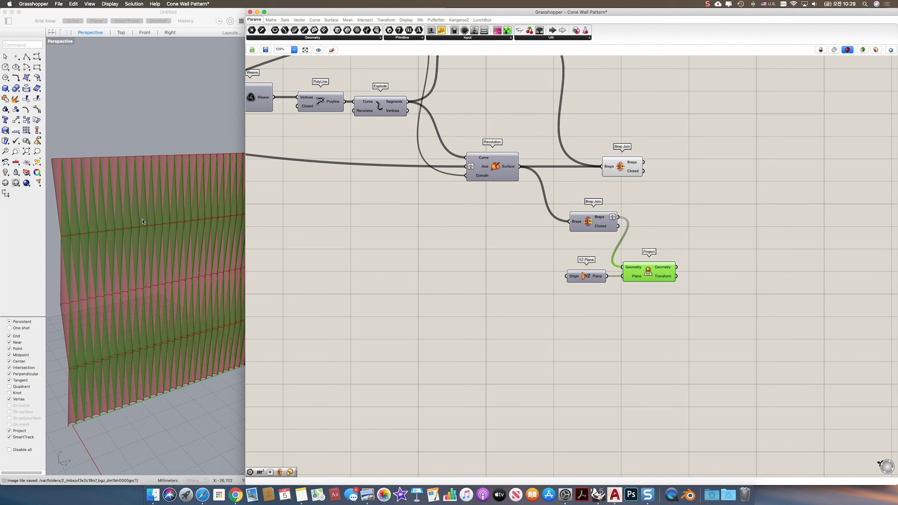
pyautogui.moveTo(138, 210); pyautogui.dragTo(150, 204, button='right')
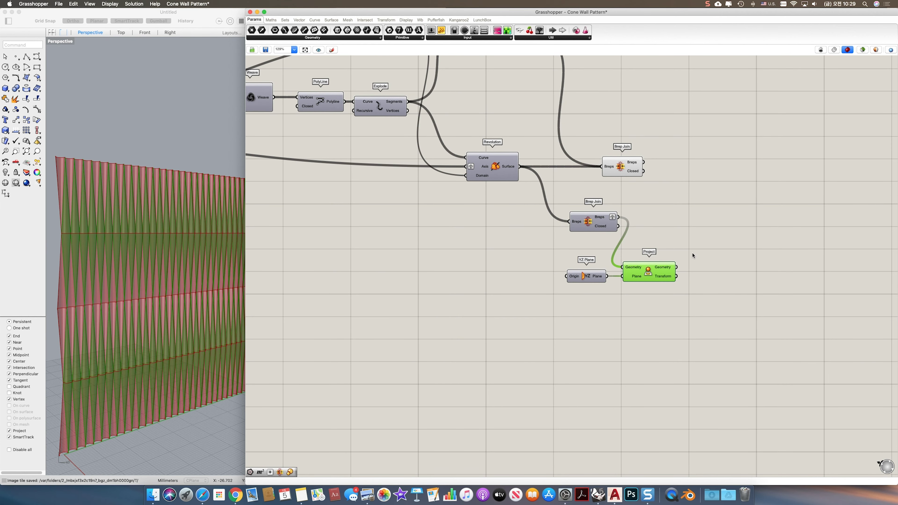
pyautogui.click(711, 270)
# Step: Place an Area component, connect the Project component's Geometry output to it, and graft its Centroid output
pyautogui.moveTo(704, 279); pyautogui.dragTo(677, 206, button='right')
pyautogui.scroll(1, 703, 191)
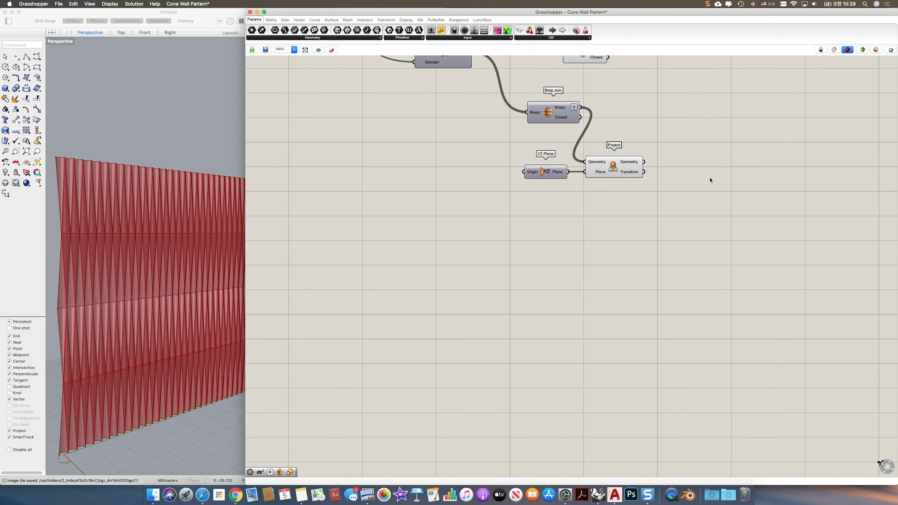
pyautogui.doubleClick(709, 175)
pyautogui.write('area')
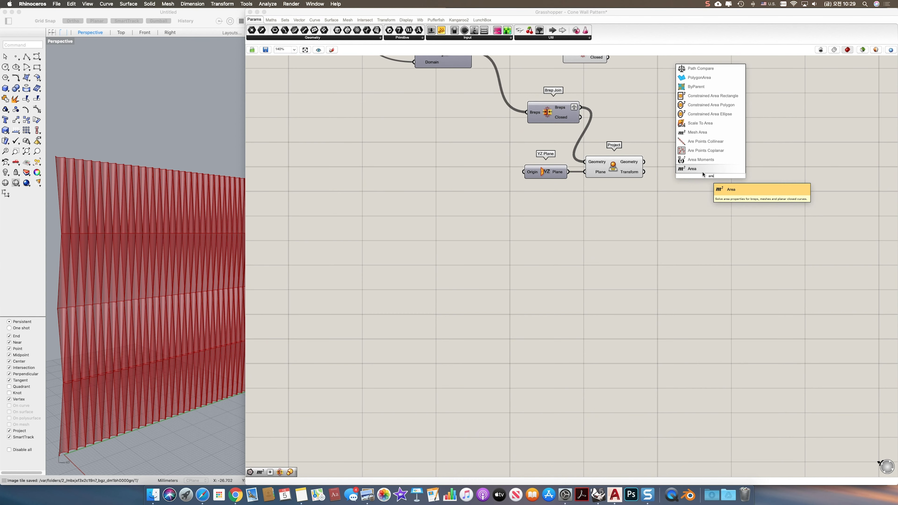
pyautogui.click(704, 173)
pyautogui.moveTo(643, 161); pyautogui.dragTo(691, 162)
pyautogui.rightClick(715, 166)
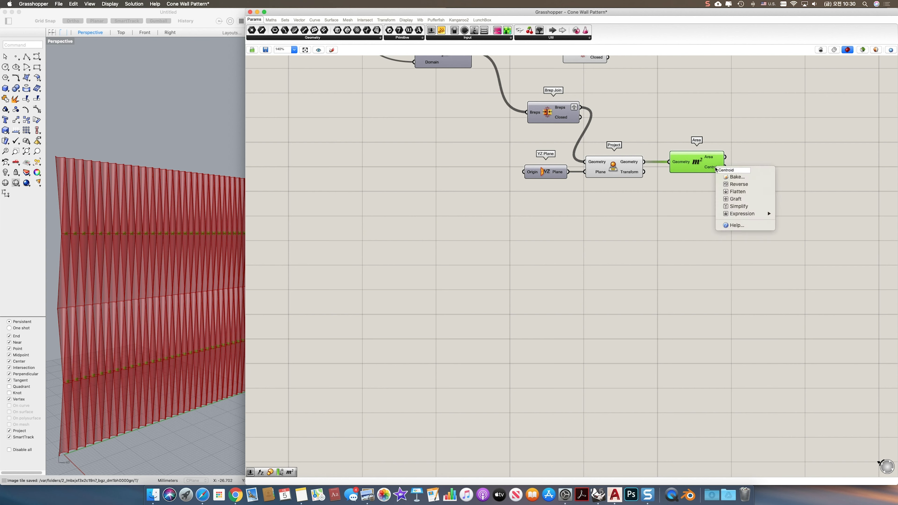
pyautogui.click(735, 198)
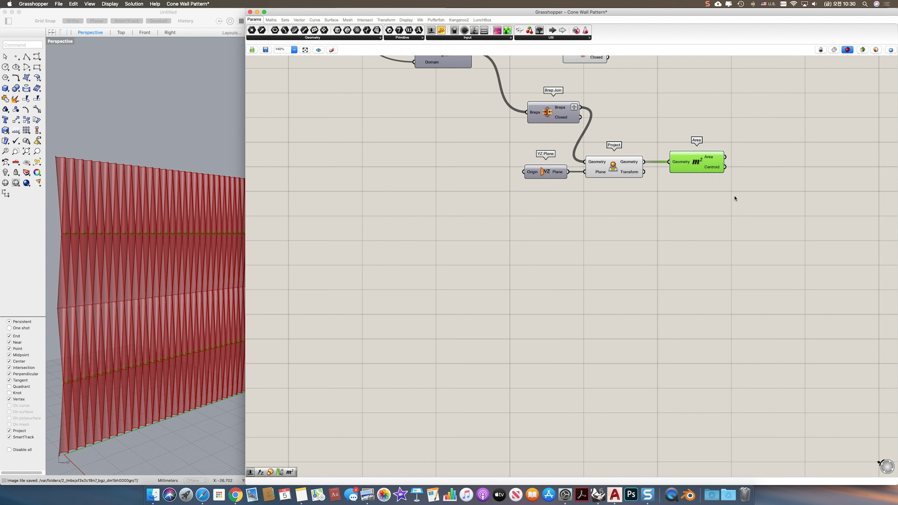
# Step: Place a Scale NU component and connect the grafted Breps to its Geometry input and the Area's Centroid to its Plane input
pyautogui.doubleClick(767, 216)
pyautogui.write('sc')
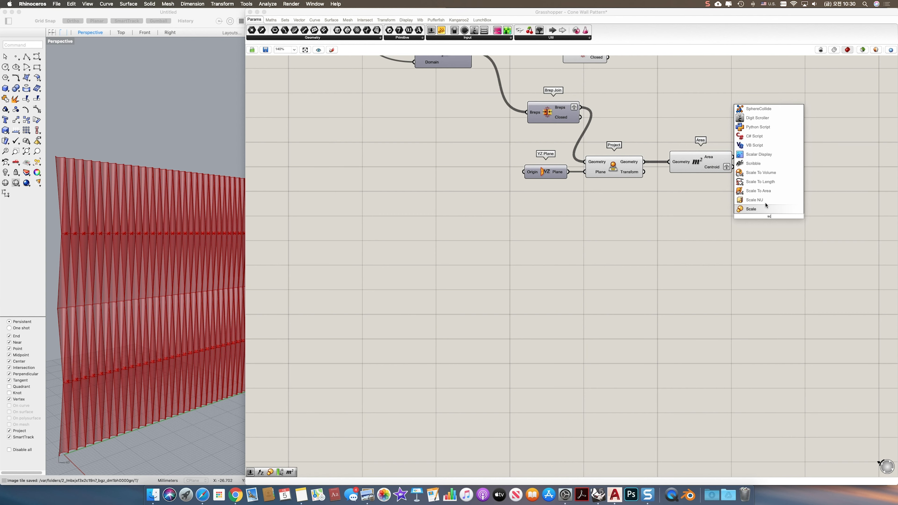
pyautogui.click(765, 202)
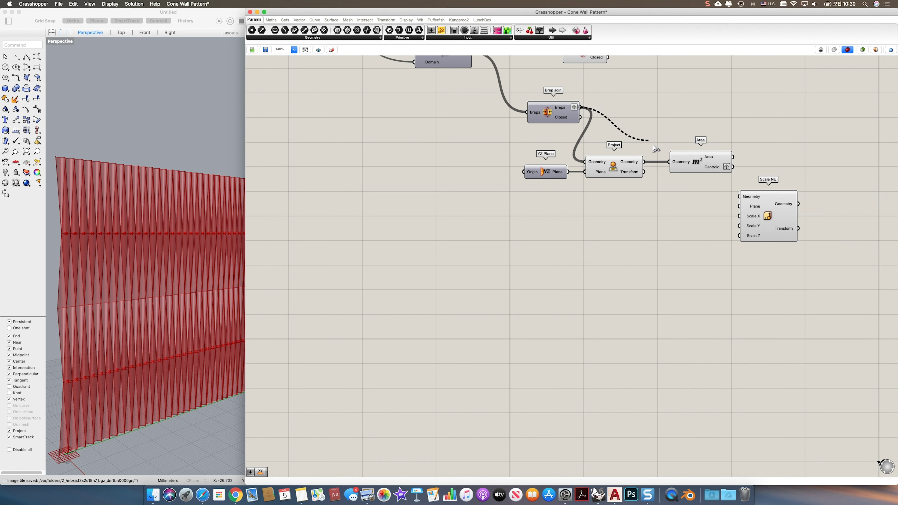
pyautogui.moveTo(653, 145); pyautogui.dragTo(762, 213)
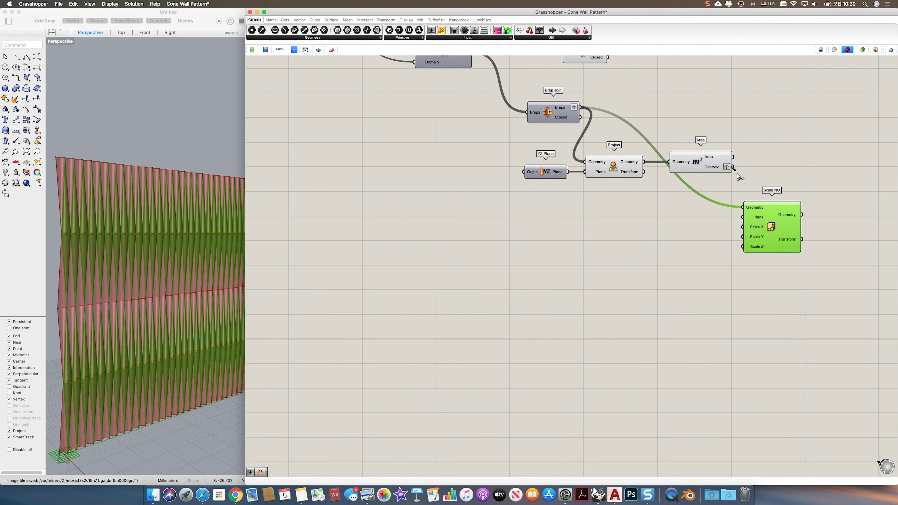
pyautogui.moveTo(738, 176); pyautogui.dragTo(752, 230)
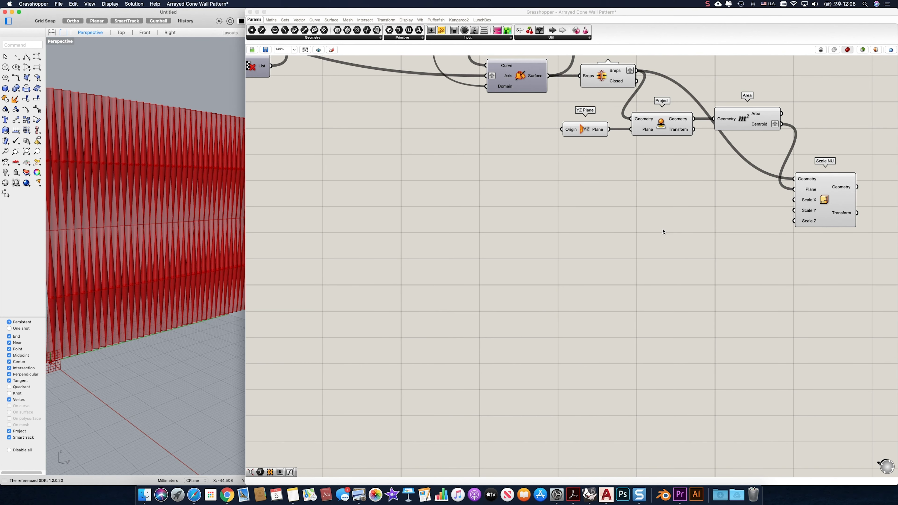
# Step: Place a Remap Numbers component, connect its Mapped output to Scale X and Scale Y of Scale NU, and graft that output
pyautogui.doubleClick(662, 230)
pyautogui.write('remap')
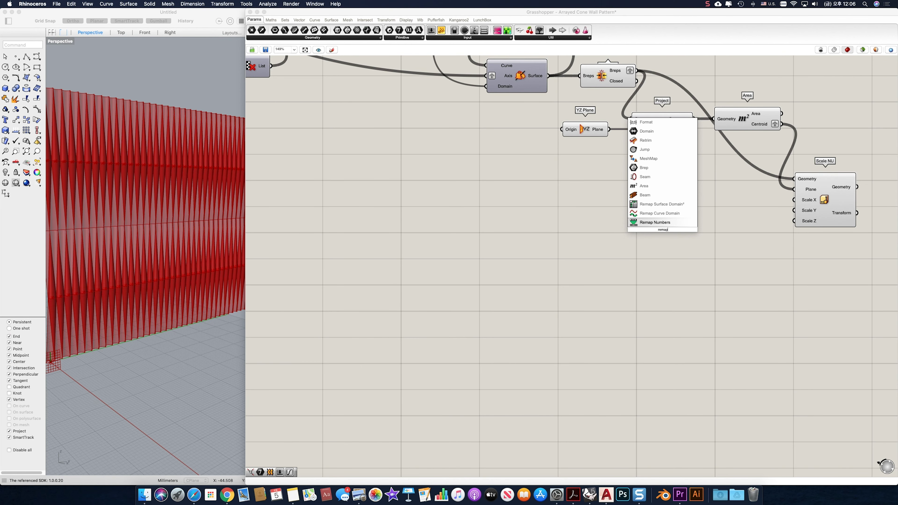
pyautogui.press('Return')
pyautogui.moveTo(794, 200); pyautogui.dragTo(687, 226)
pyautogui.rightClick(685, 225)
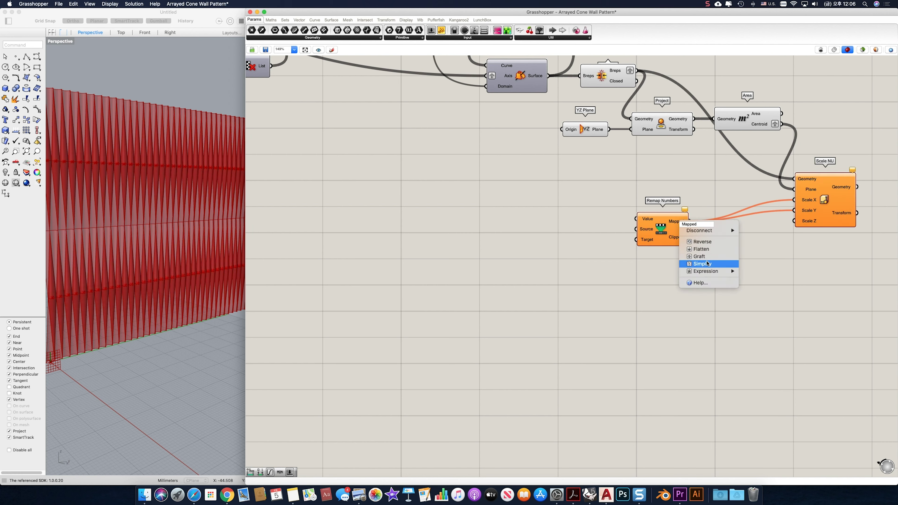
pyautogui.click(699, 256)
pyautogui.moveTo(657, 229); pyautogui.dragTo(572, 230)
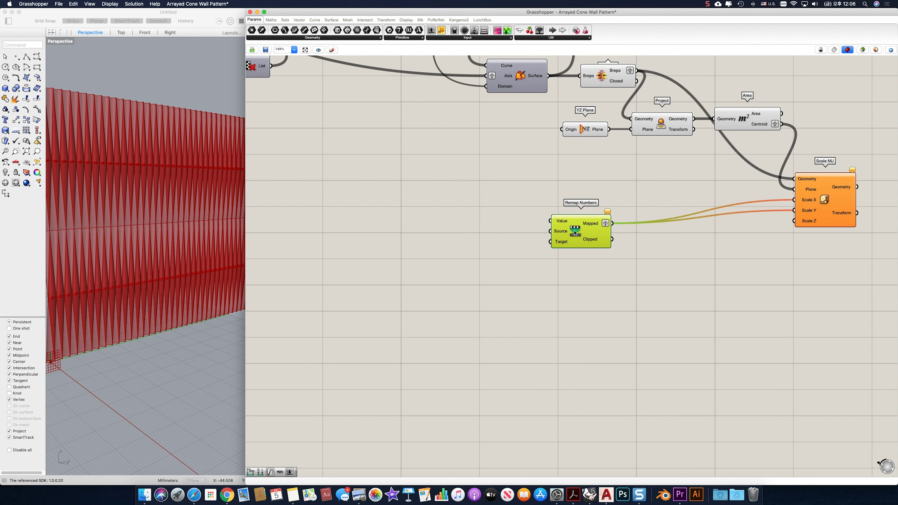
# Step: Place a Graph Mapper component before Remap Numbers and connect its output to the Value input
pyautogui.moveTo(481, 228); pyautogui.dragTo(578, 222, button='right')
pyautogui.doubleClick(533, 227)
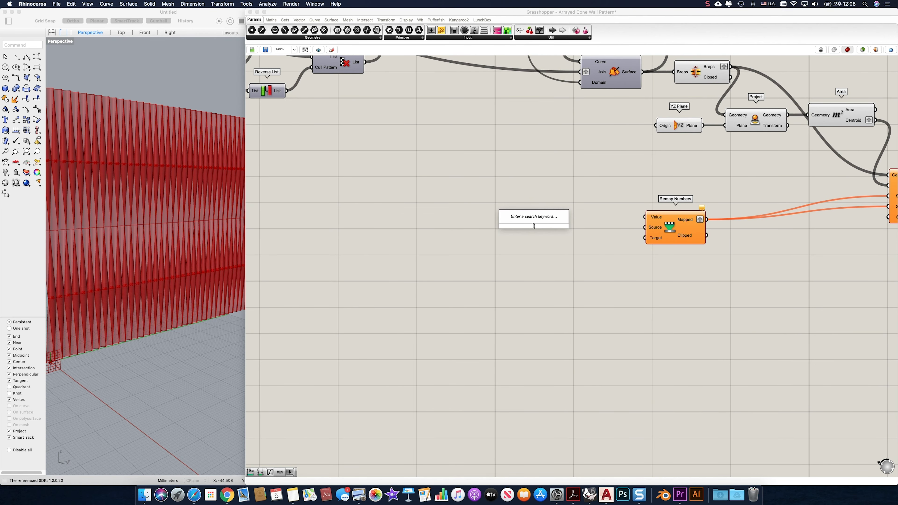
pyautogui.write('gra')
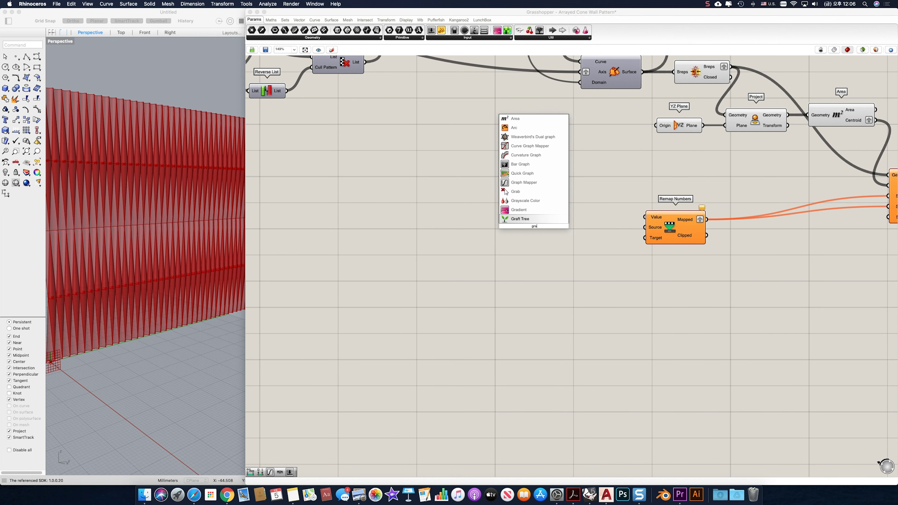
pyautogui.press('Up')
pyautogui.press('Up')
pyautogui.press('Up')
pyautogui.press('Up')
pyautogui.press('Return')
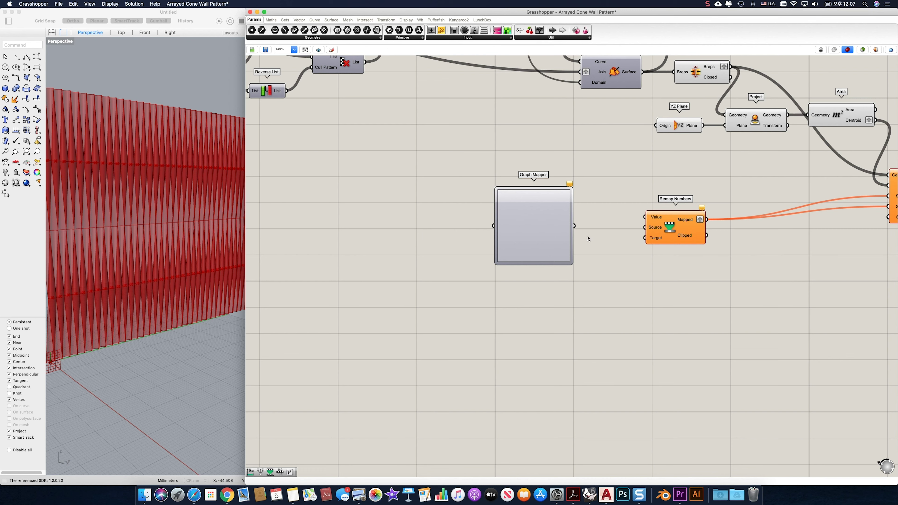
pyautogui.moveTo(644, 217); pyautogui.dragTo(471, 227)
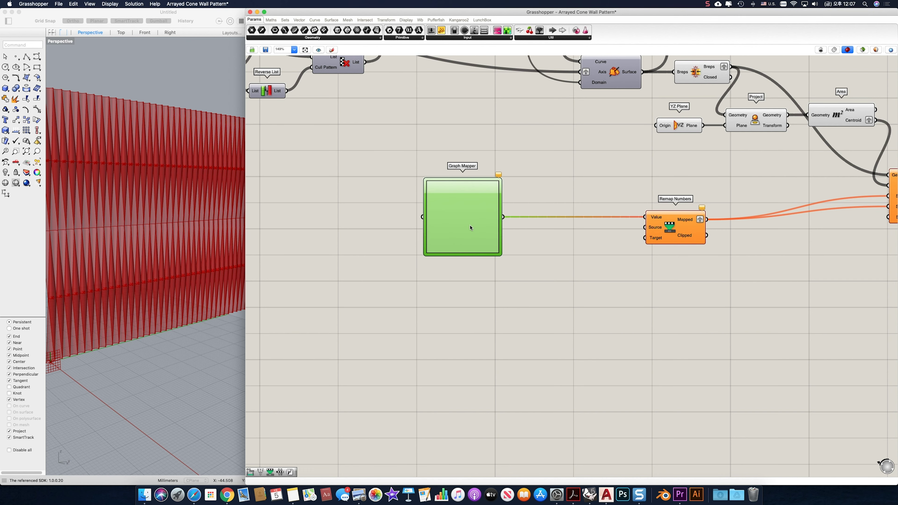
# Step: Place a Bounds component, feed it the Graph Mapper's output, and connect its Domain to the Source input of Remap Numbers
pyautogui.doubleClick(563, 261)
pyautogui.write('boun')
pyautogui.press('Up')
pyautogui.press('Up')
pyautogui.press('Up')
pyautogui.press('Up')
pyautogui.press('Up')
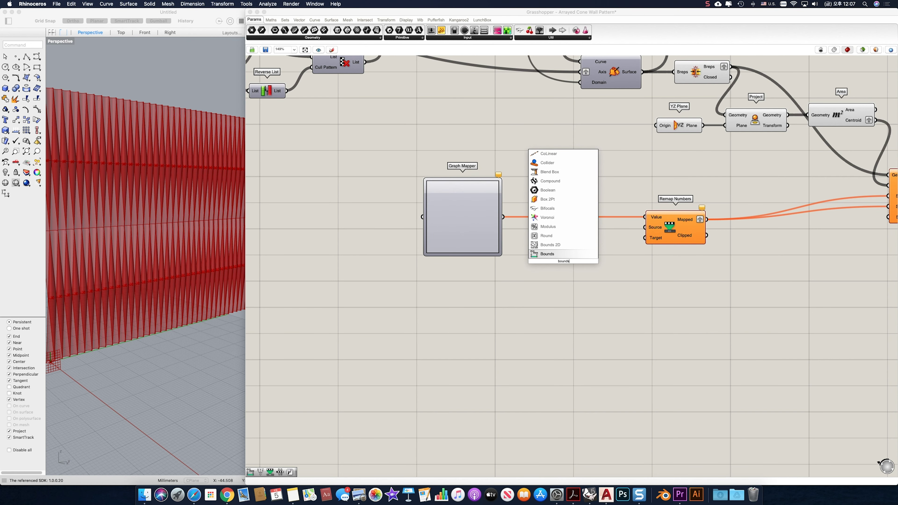
pyautogui.press('Return')
pyautogui.moveTo(502, 217); pyautogui.dragTo(541, 261)
pyautogui.moveTo(650, 229); pyautogui.dragTo(645, 229)
pyautogui.moveTo(639, 227); pyautogui.dragTo(572, 246)
# Step: Place a Construct Domain component below Bounds and connect its Domain output to the Target input of Remap Numbers
pyautogui.doubleClick(569, 268)
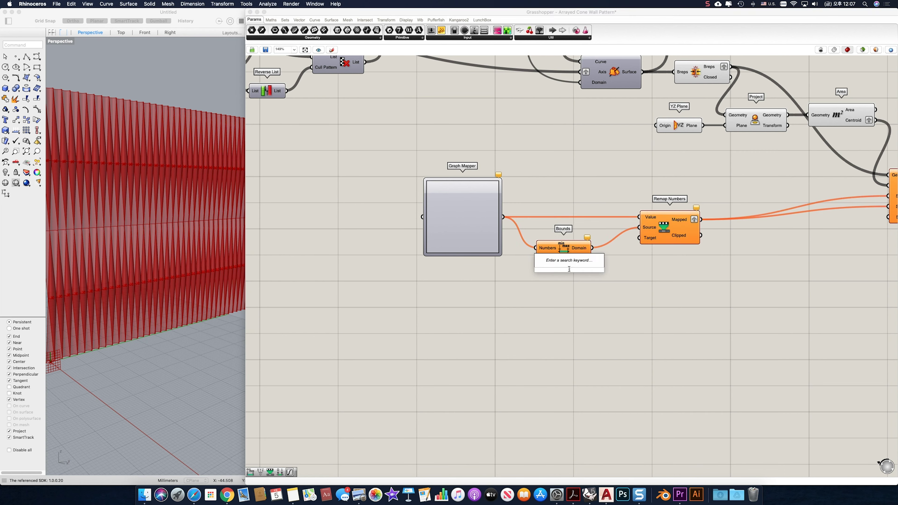
pyautogui.write('constru')
pyautogui.press('Up')
pyautogui.press('Up')
pyautogui.press('Up')
pyautogui.press('Up')
pyautogui.press('Up')
pyautogui.press('Up')
pyautogui.press('Up')
pyautogui.press('Up')
pyautogui.press('Up')
pyautogui.press('Up')
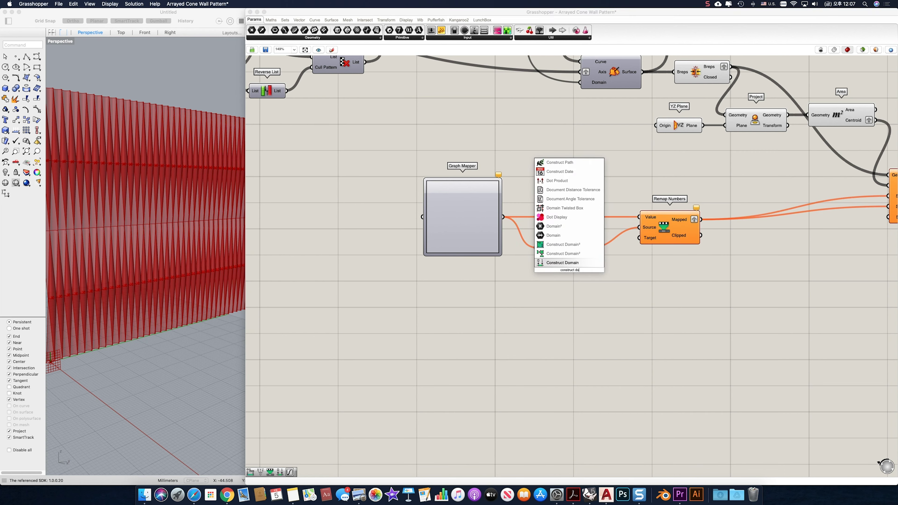
pyautogui.press('Return')
pyautogui.moveTo(639, 237); pyautogui.dragTo(561, 292)
# Step: Add number sliders of 0.3 and 0.9 and connect them to the Domain start and Domain end inputs of the new Construct Domain
pyautogui.doubleClick(484, 293)
pyautogui.write('0')
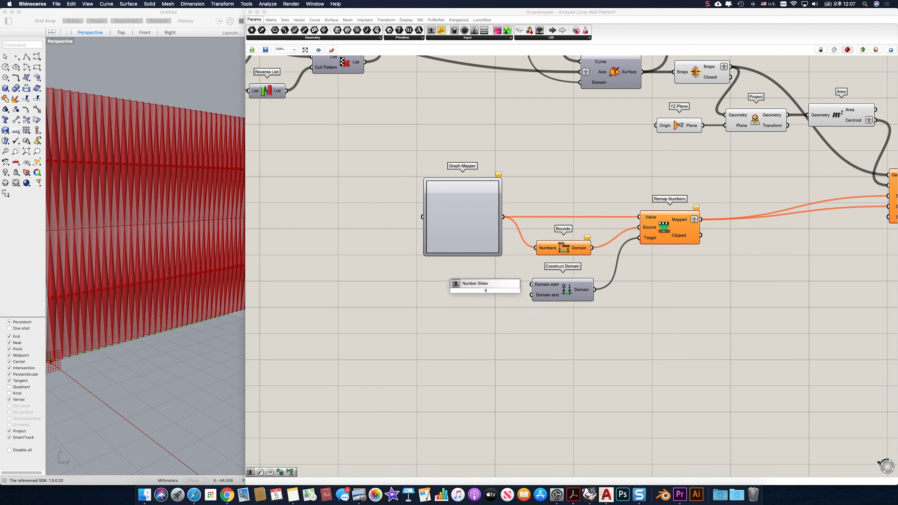
pyautogui.write('.3')
pyautogui.press('Return')
pyautogui.moveTo(487, 291); pyautogui.dragTo(465, 285)
pyautogui.doubleClick(491, 310)
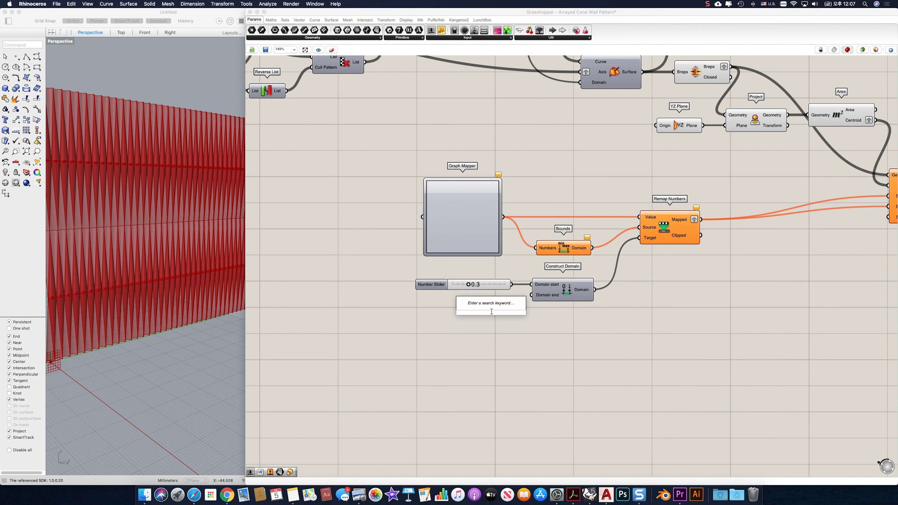
pyautogui.write('0.9')
pyautogui.press('Return')
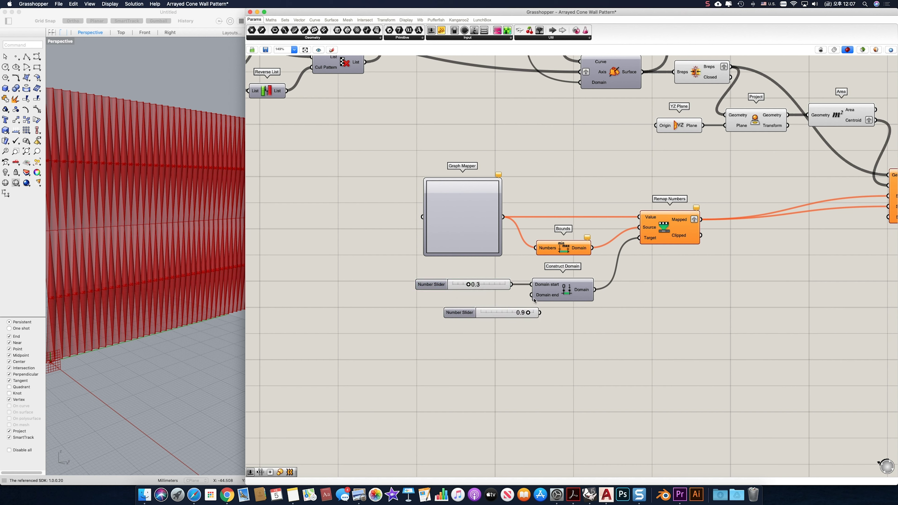
pyautogui.moveTo(531, 294); pyautogui.dragTo(482, 305)
# Step: Set the Graph Mapper to the Bezier graph type and shape its curve to rise slowly at first and steeply near the end
pyautogui.click(460, 228)
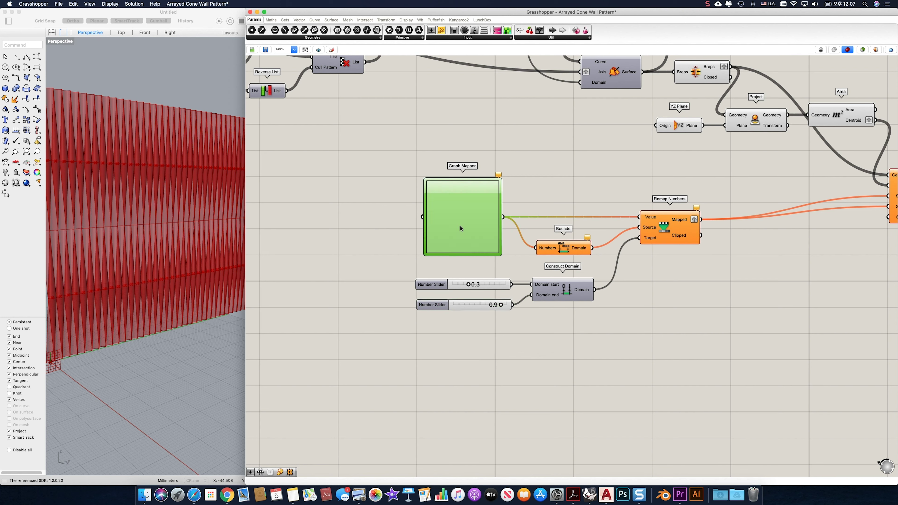
pyautogui.rightClick(460, 228)
pyautogui.moveTo(495, 323)
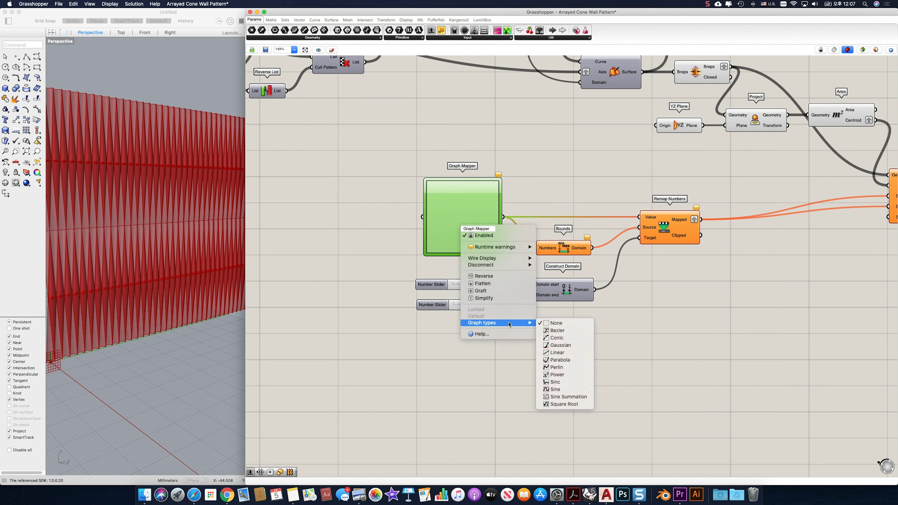
pyautogui.click(561, 330)
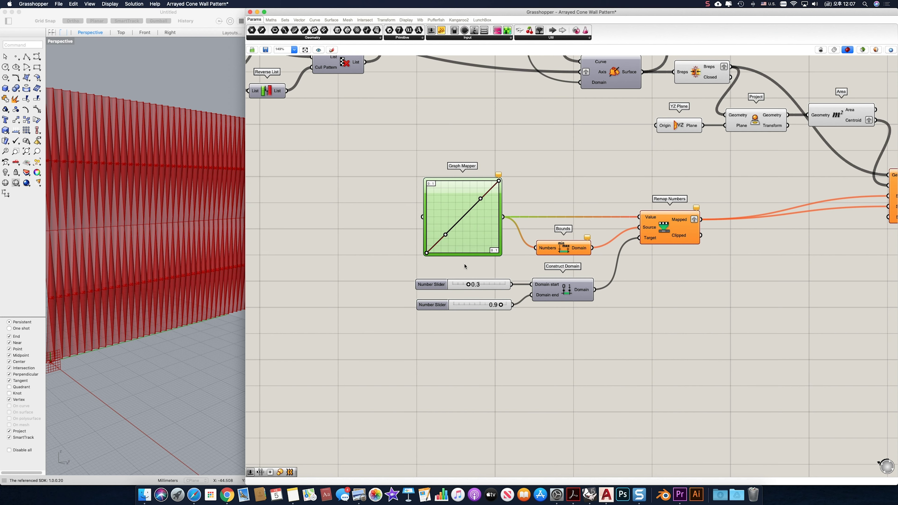
pyautogui.moveTo(478, 202); pyautogui.dragTo(514, 217)
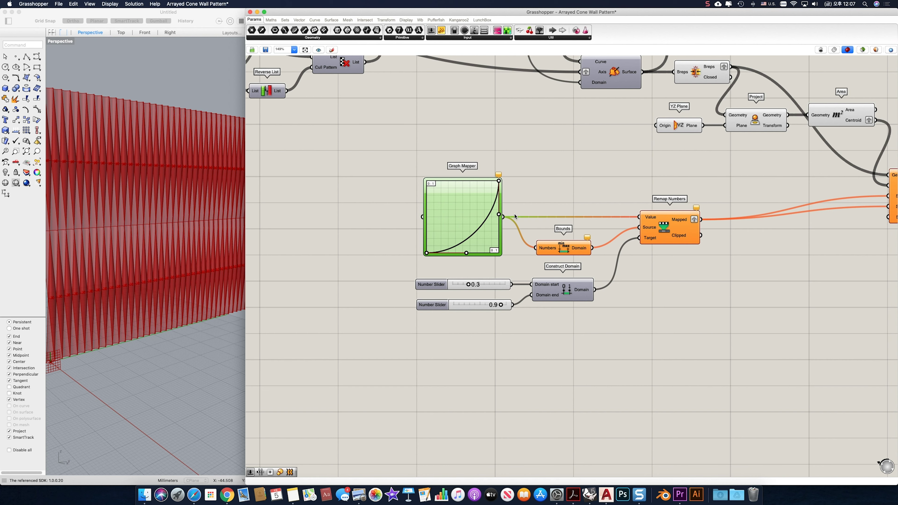
# Step: Place a Range component and connect its Range output to the Graph Mapper's input
pyautogui.doubleClick(383, 207)
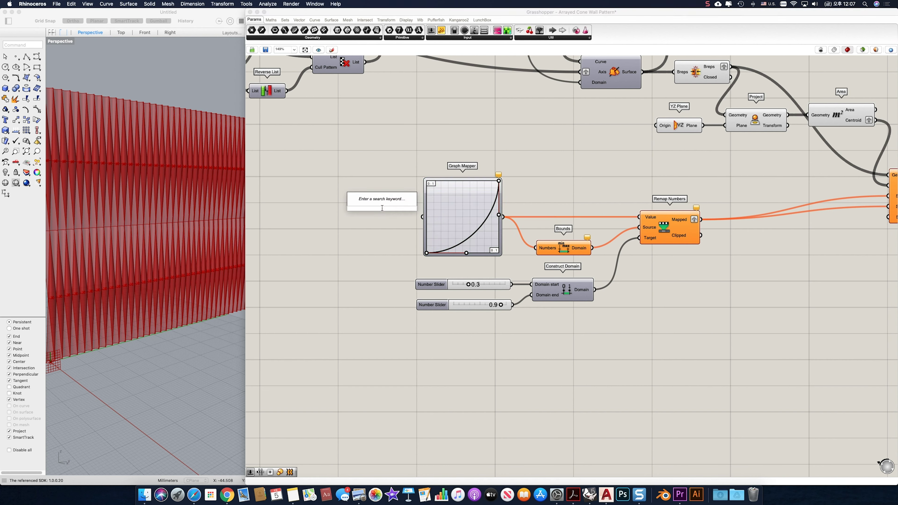
pyautogui.write('range')
pyautogui.press('Return')
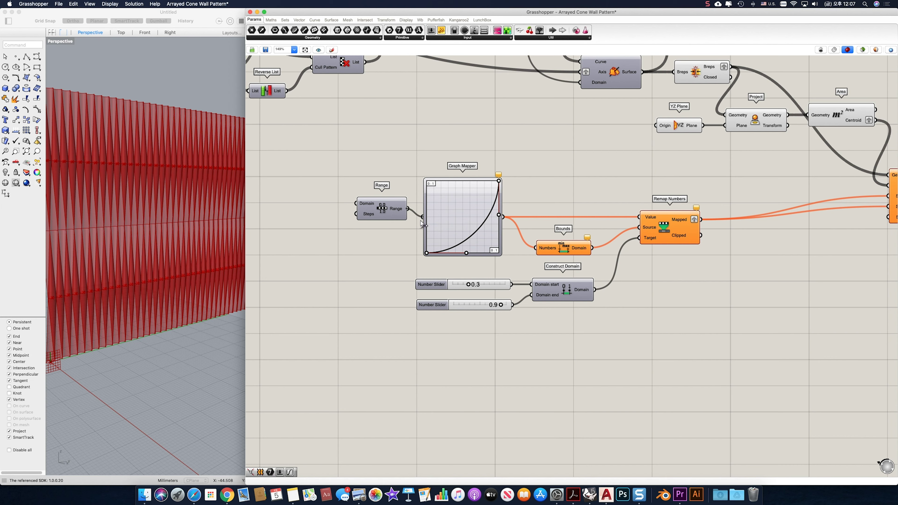
pyautogui.moveTo(420, 221); pyautogui.dragTo(344, 223)
# Step: Place a Subtraction component before Range and connect its Result output to the Steps input
pyautogui.moveTo(402, 220); pyautogui.dragTo(603, 222, button='right')
pyautogui.doubleClick(493, 226)
pyautogui.write('-')
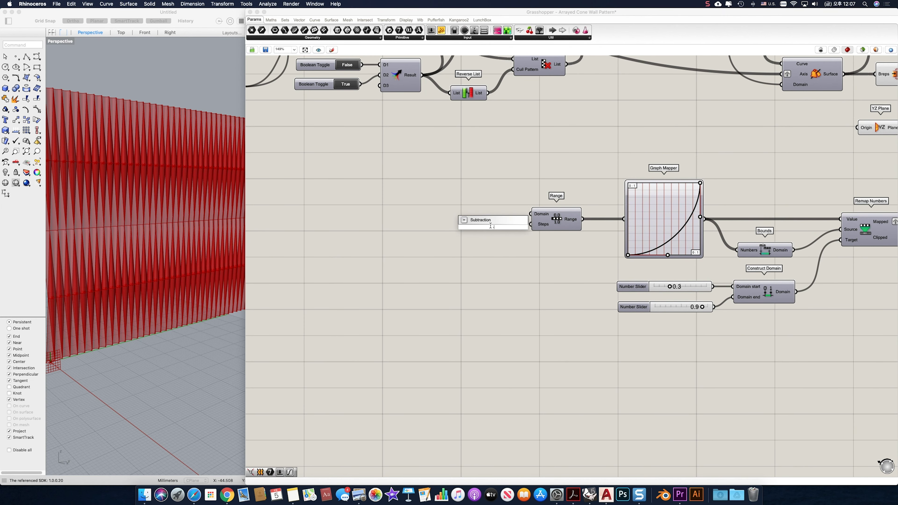
pyautogui.press('Return')
pyautogui.click(497, 233)
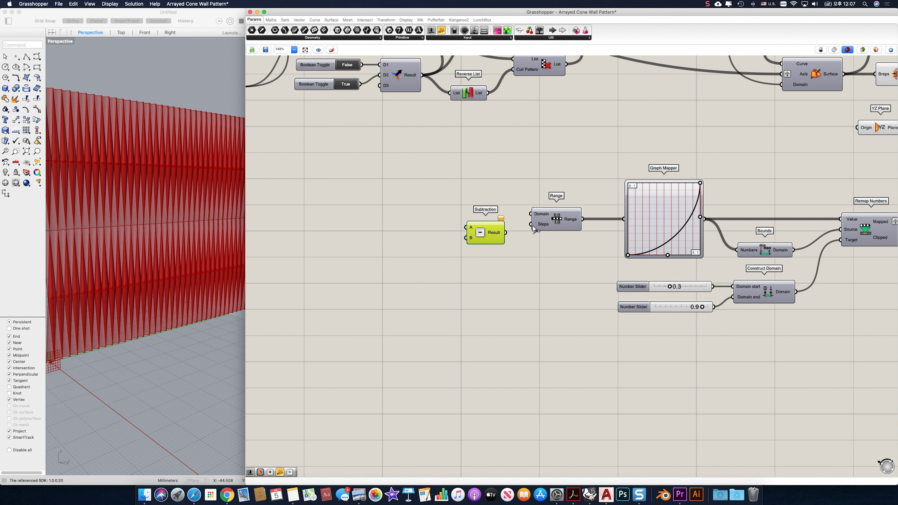
pyautogui.moveTo(533, 227); pyautogui.dragTo(477, 246)
pyautogui.click(393, 252)
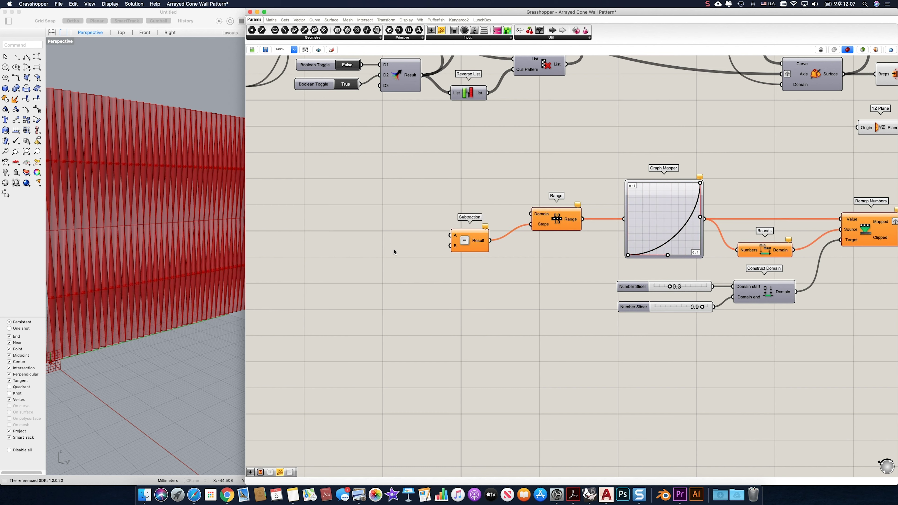
# Step: Add a panel containing 1, shrink it, and connect it to the B input of Subtraction
pyautogui.doubleClick(393, 252)
pyautogui.write('1')
pyautogui.press('Return')
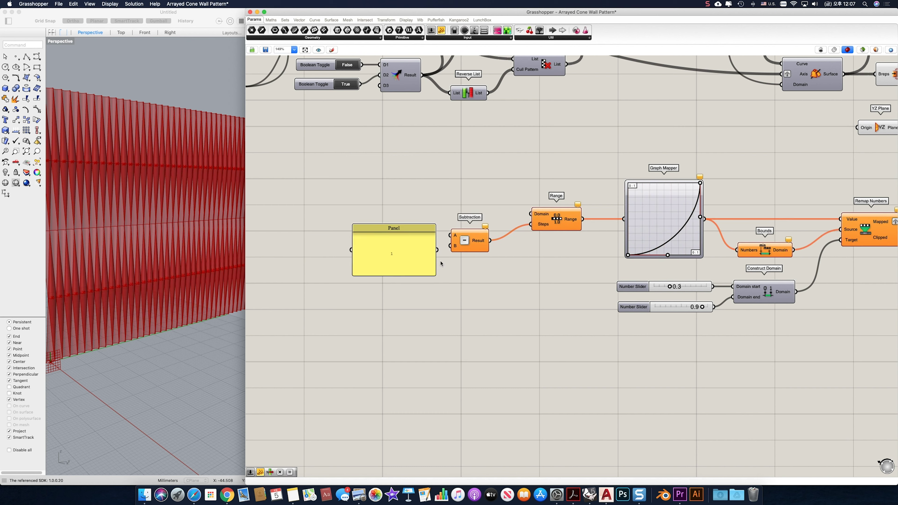
pyautogui.moveTo(435, 276); pyautogui.dragTo(397, 254)
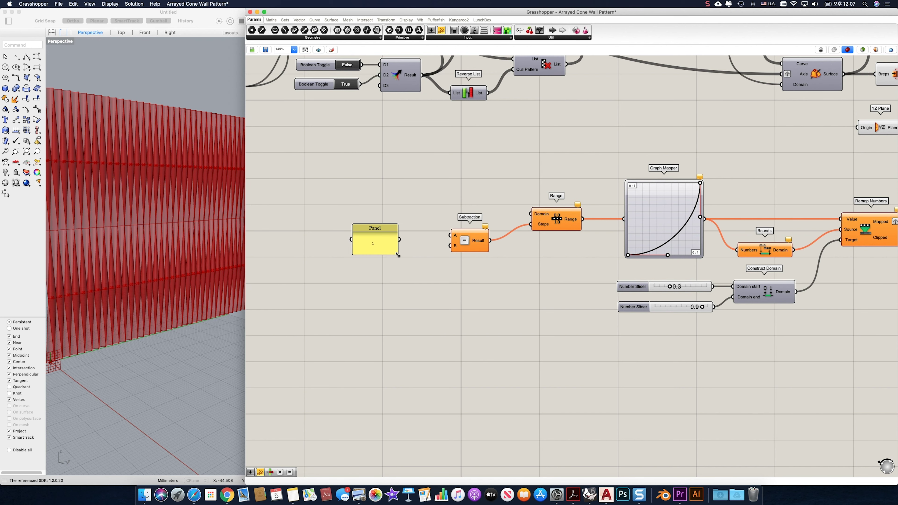
pyautogui.moveTo(451, 246); pyautogui.dragTo(384, 277)
pyautogui.click(375, 244)
# Step: Place a Division component before Subtraction and connect its Result output to Subtraction's A input
pyautogui.moveTo(396, 241); pyautogui.dragTo(513, 243, button='right')
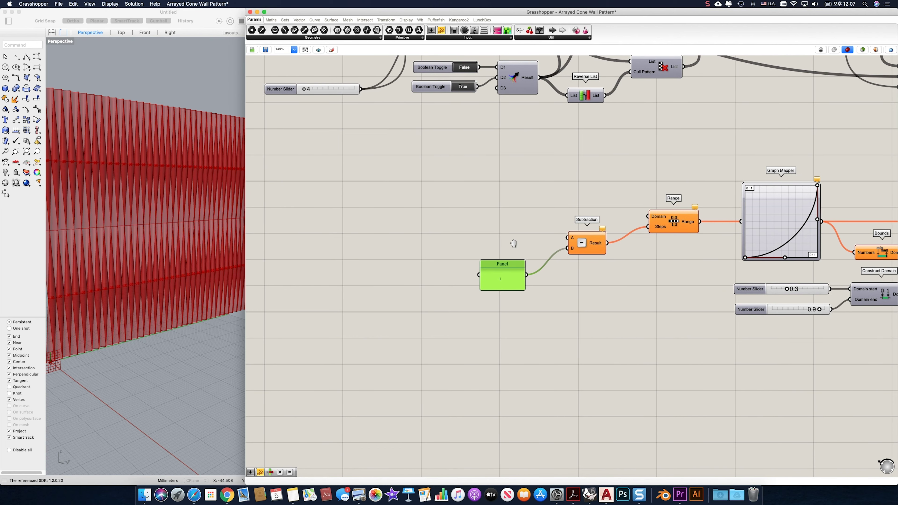
pyautogui.doubleClick(435, 208)
pyautogui.write('division')
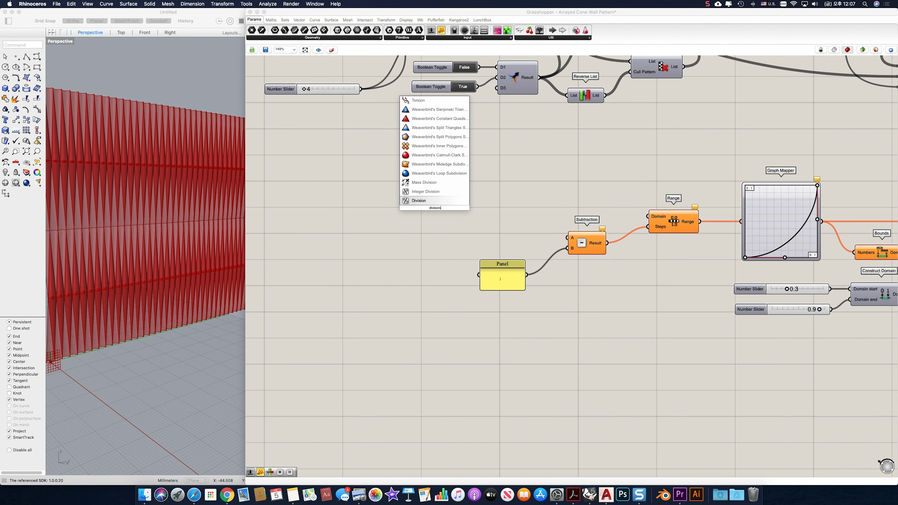
pyautogui.press('Return')
pyautogui.moveTo(455, 209); pyautogui.dragTo(567, 237)
pyautogui.moveTo(435, 210); pyautogui.dragTo(379, 200)
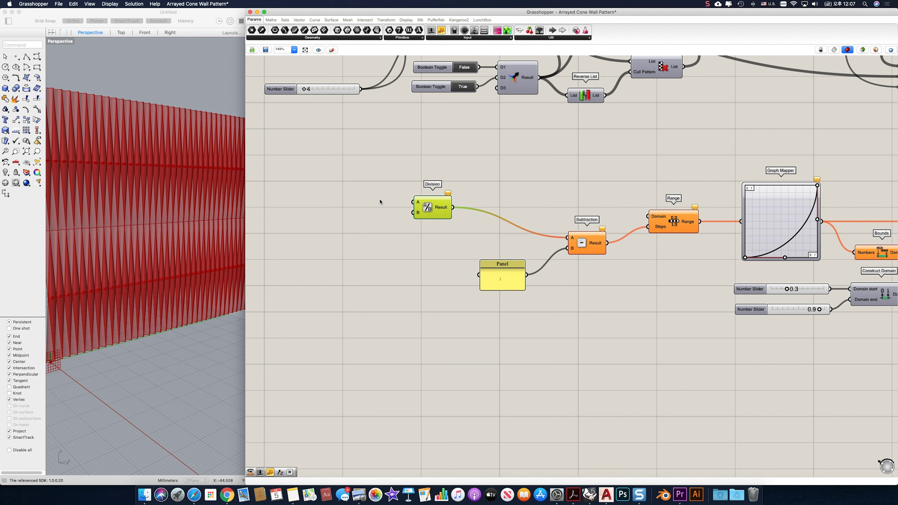
# Step: Add a panel containing 2, shrink it, and connect it to the B input of Division
pyautogui.doubleClick(312, 223)
pyautogui.write('2')
pyautogui.press('Return')
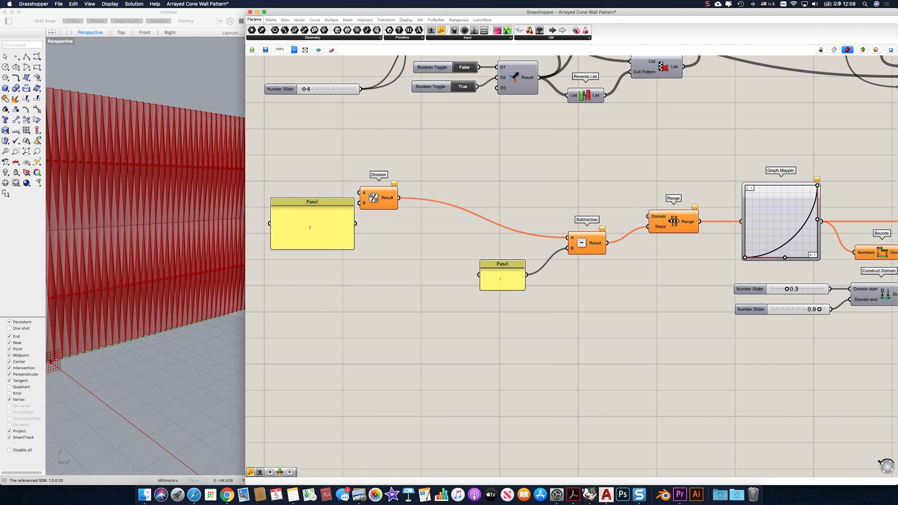
pyautogui.moveTo(353, 250); pyautogui.dragTo(306, 232)
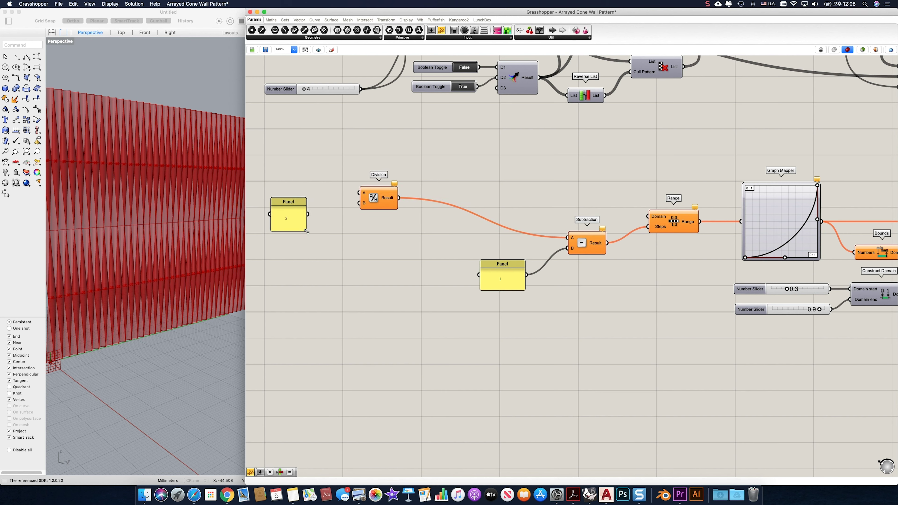
pyautogui.moveTo(357, 206); pyautogui.dragTo(307, 220)
pyautogui.click(306, 226)
# Step: Place a Multiplication component before Division and connect its Result output to Division's A input
pyautogui.moveTo(353, 227); pyautogui.dragTo(510, 221, button='right')
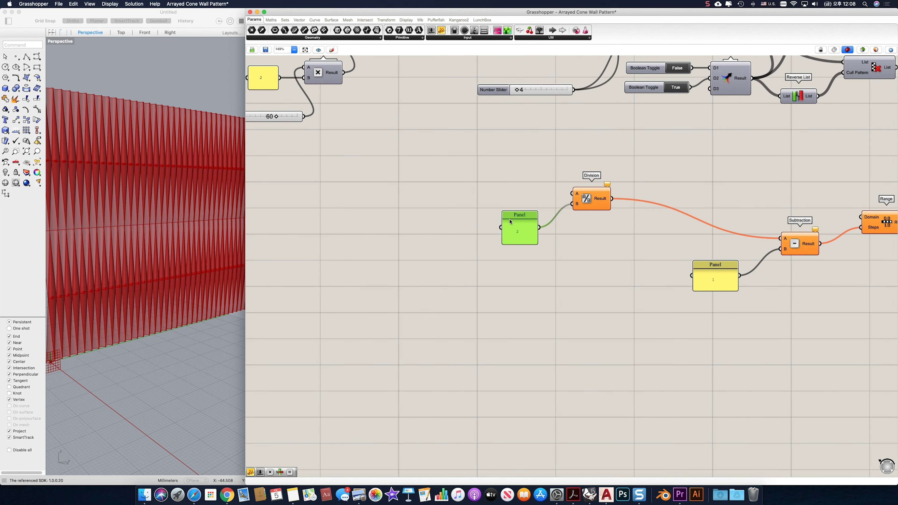
pyautogui.doubleClick(420, 201)
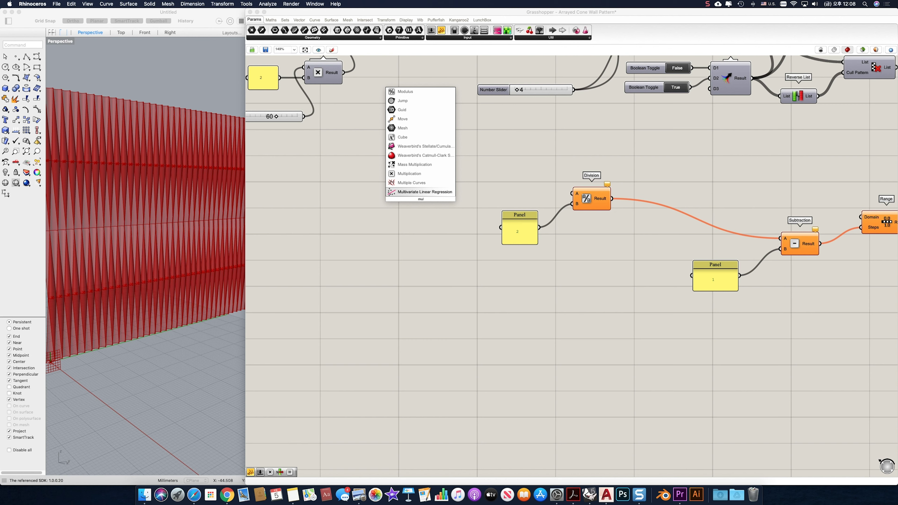
pyautogui.press('Up')
pyautogui.press('Up')
pyautogui.press('Return')
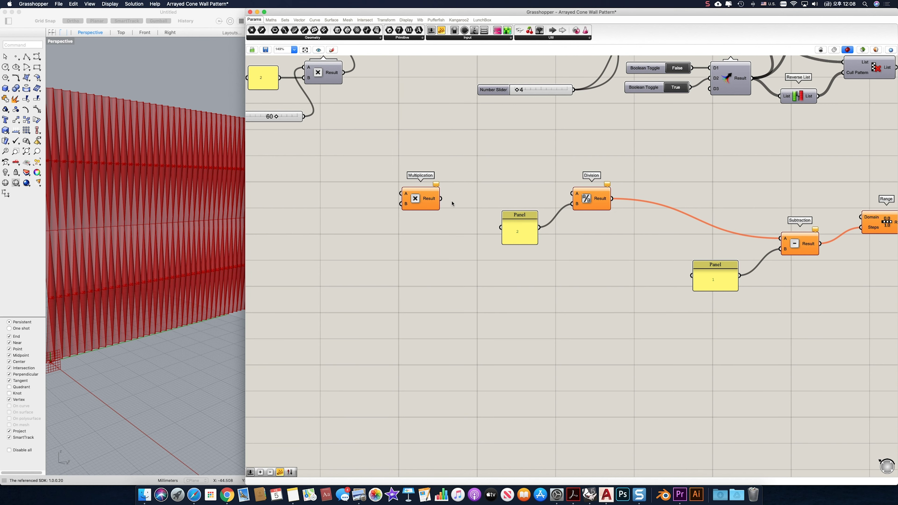
pyautogui.moveTo(571, 194); pyautogui.dragTo(410, 194)
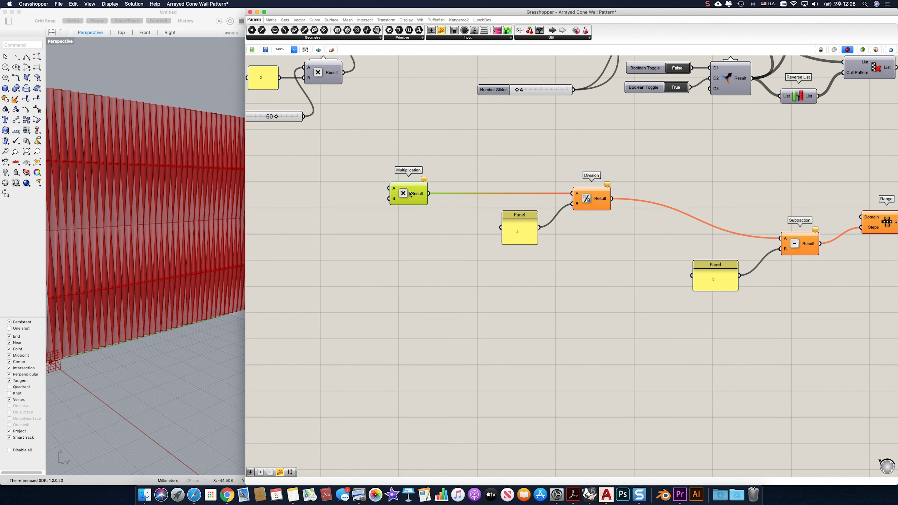
# Step: Move Multiplication, Division and its panel closer to Subtraction, and connect the number slider of 4 to Multiplication's B input
pyautogui.moveTo(411, 197); pyautogui.dragTo(569, 220, button='right')
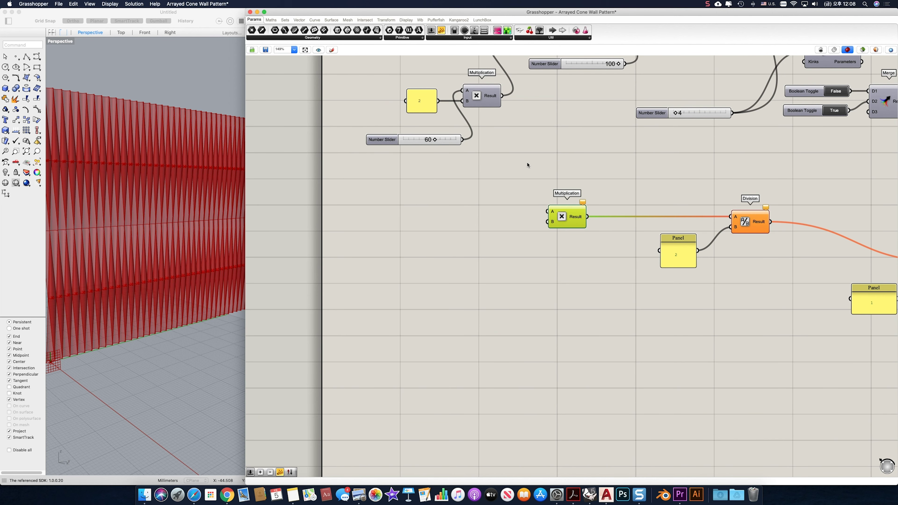
pyautogui.hscroll(6, 527, 164)
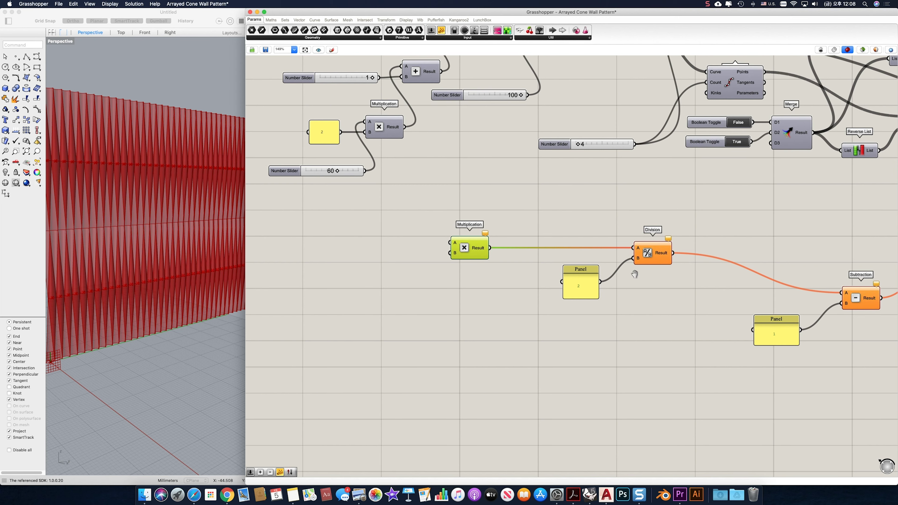
pyautogui.moveTo(636, 277); pyautogui.dragTo(517, 236, button='right')
pyautogui.moveTo(517, 237); pyautogui.dragTo(349, 193)
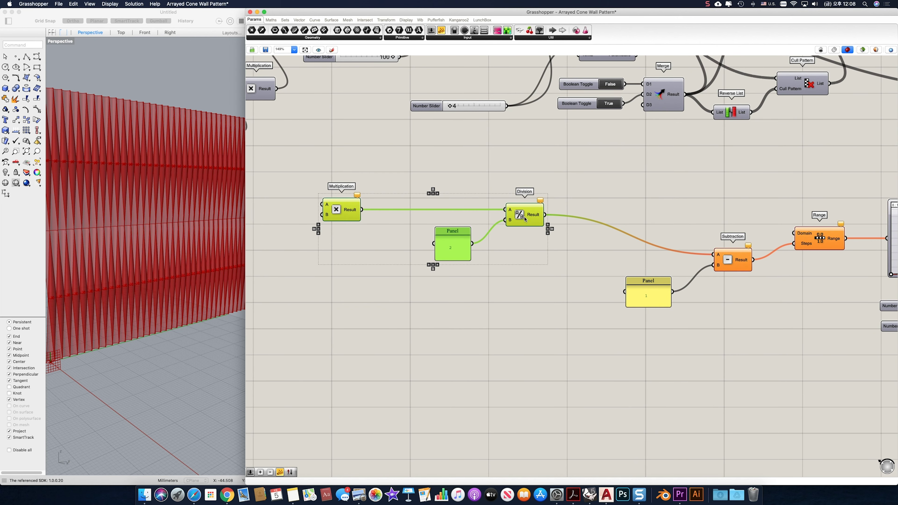
pyautogui.moveTo(524, 217); pyautogui.dragTo(609, 217)
pyautogui.click(457, 223)
pyautogui.click(434, 213)
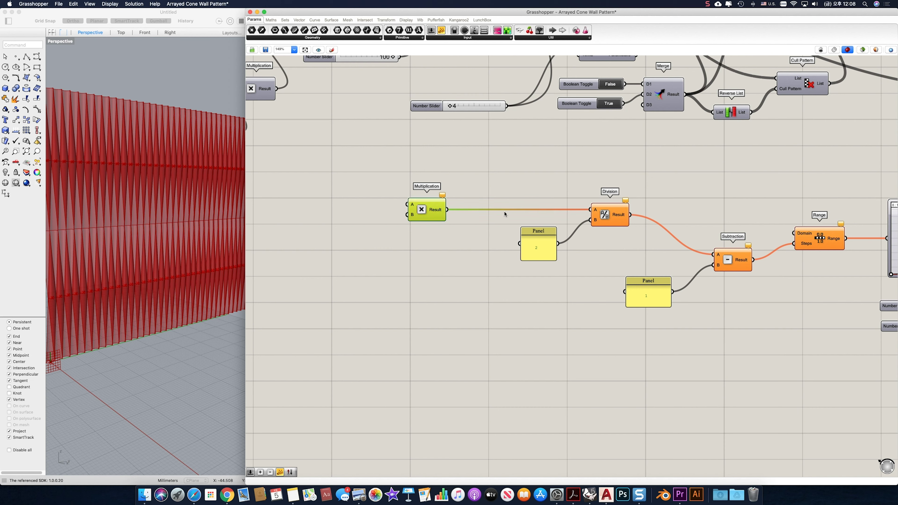
pyautogui.moveTo(432, 212); pyautogui.dragTo(506, 214)
pyautogui.moveTo(507, 105); pyautogui.dragTo(471, 216)
# Step: Place an Addition component before Multiplication and connect its Result output to Multiplication's A input
pyautogui.doubleClick(370, 206)
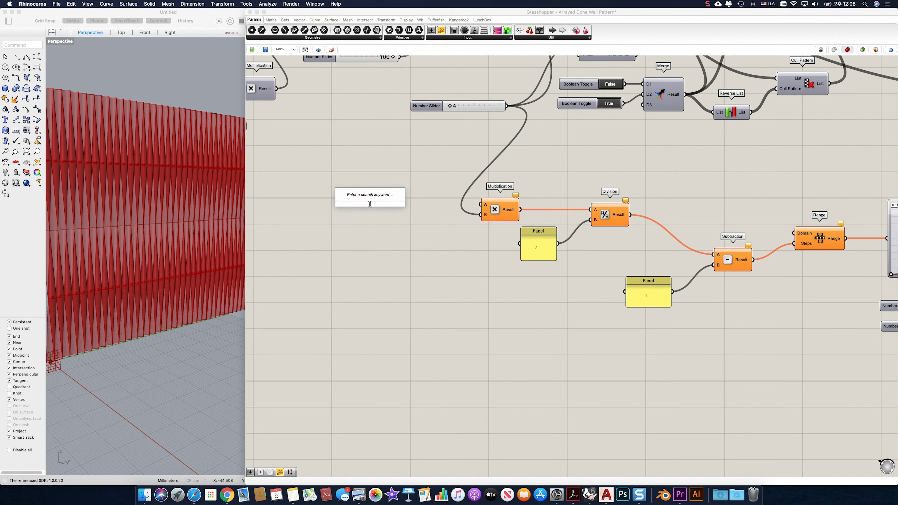
pyautogui.write('+')
pyautogui.press('Return')
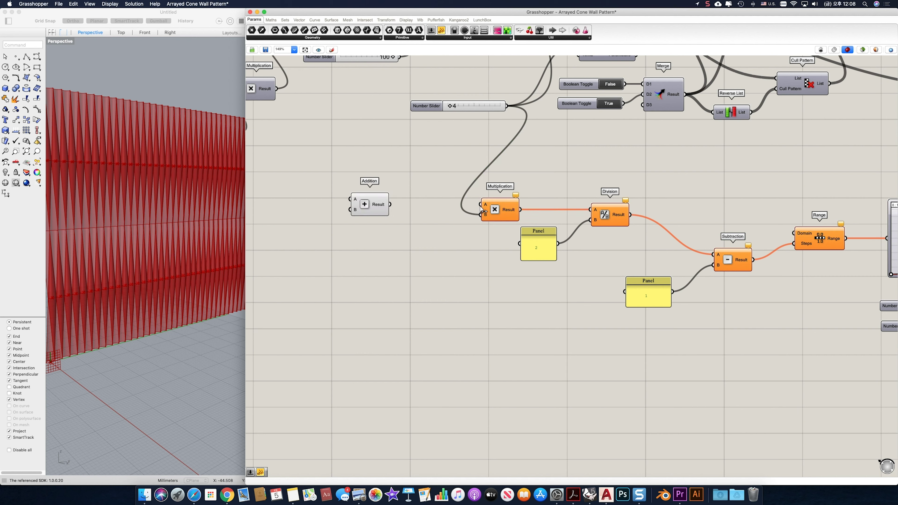
pyautogui.moveTo(480, 204); pyautogui.dragTo(403, 204)
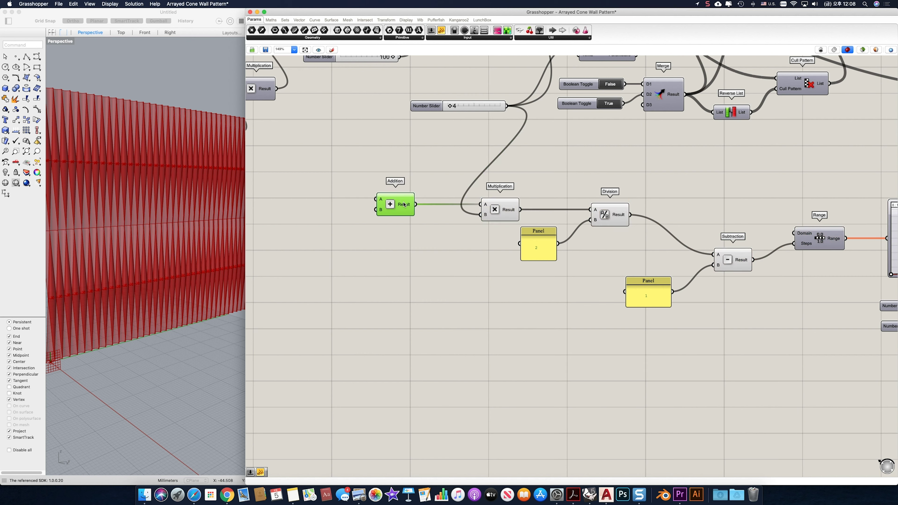
# Step: Connect a small panel containing 1 to the B input of Addition and the number slider of 60 to its A input
pyautogui.moveTo(335, 214); pyautogui.dragTo(471, 221, button='right')
pyautogui.doubleClick(448, 229)
pyautogui.doubleClick(447, 228)
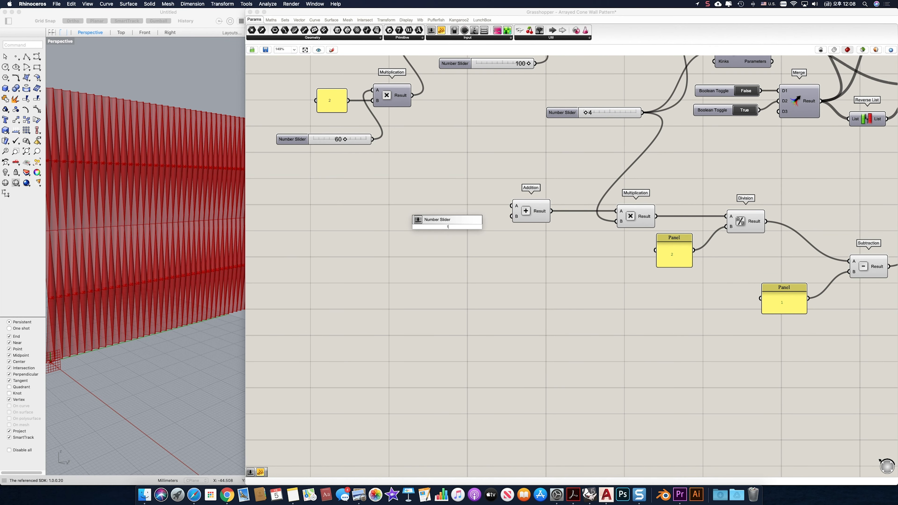
pyautogui.write('//1')
pyautogui.press('Return')
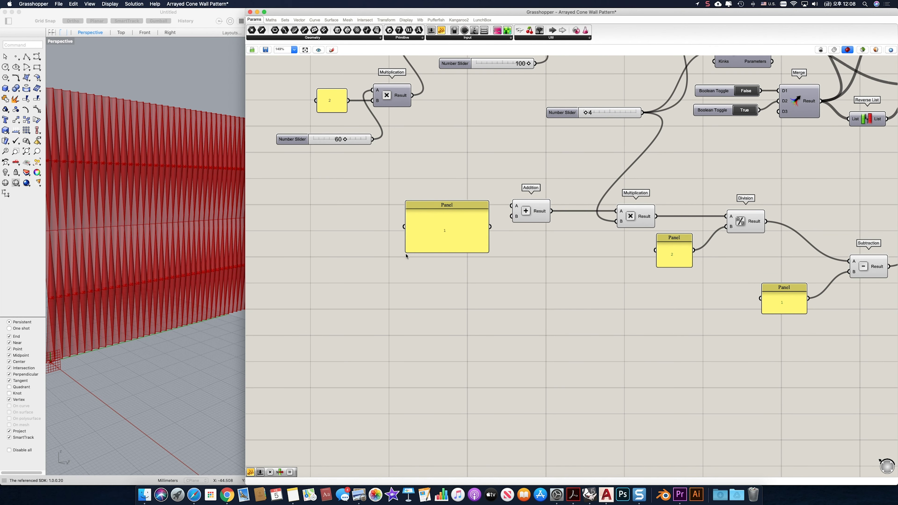
pyautogui.moveTo(406, 252); pyautogui.dragTo(374, 141)
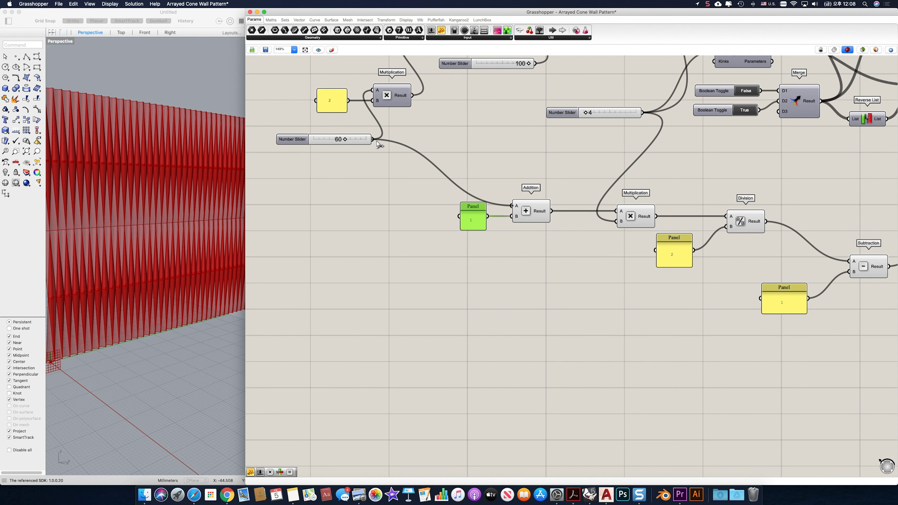
pyautogui.click(558, 239)
# Step: Preview only the Scale NU component and examine the scaled cones in the Perspective and Right views
pyautogui.moveTo(815, 249); pyautogui.dragTo(564, 221, button='right')
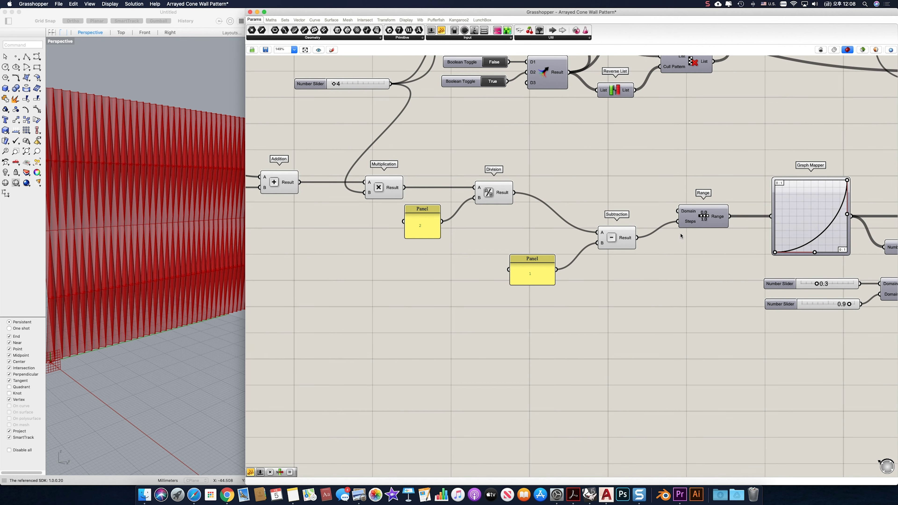
pyautogui.moveTo(678, 231); pyautogui.dragTo(580, 228, button='right')
pyautogui.moveTo(846, 224); pyautogui.dragTo(511, 243, button='right')
pyautogui.click(827, 213)
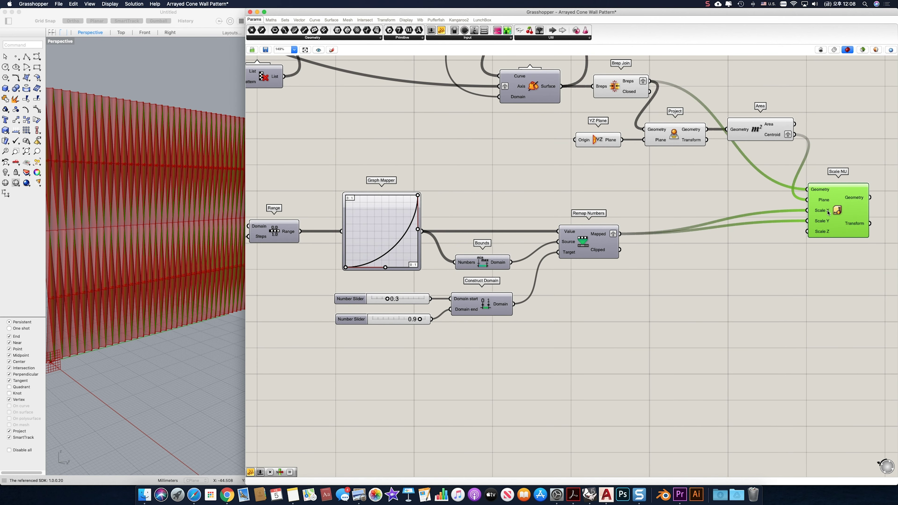
pyautogui.click(862, 50)
pyautogui.moveTo(127, 201); pyautogui.dragTo(206, 93, button='right')
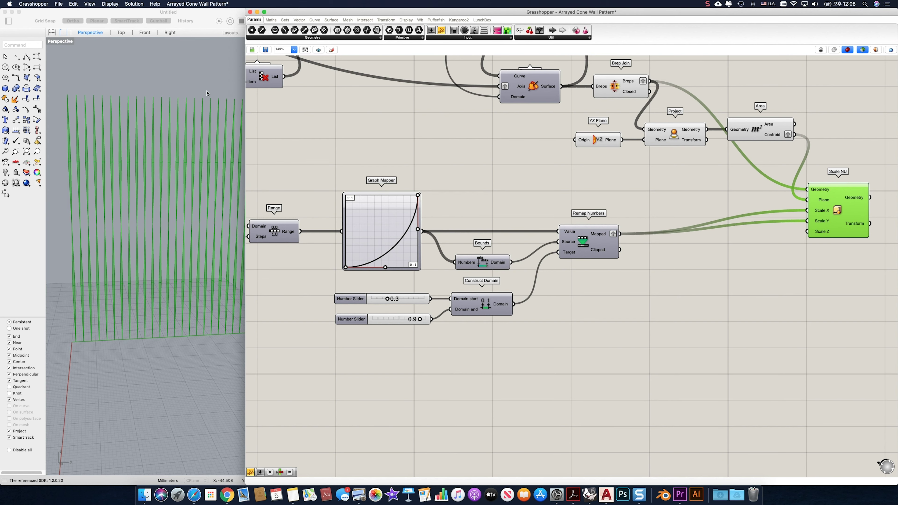
pyautogui.click(169, 33)
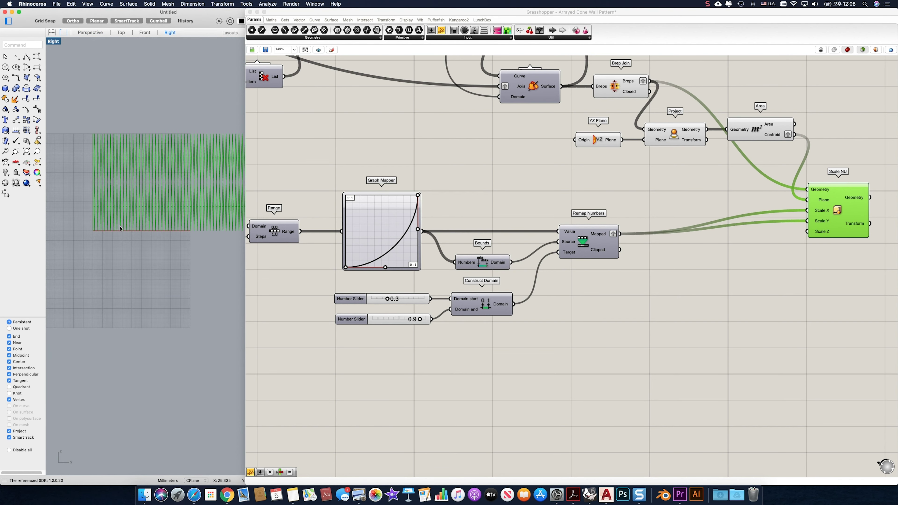
pyautogui.moveTo(146, 210); pyautogui.dragTo(92, 214, button='right')
pyautogui.moveTo(159, 201); pyautogui.dragTo(163, 198, button='right')
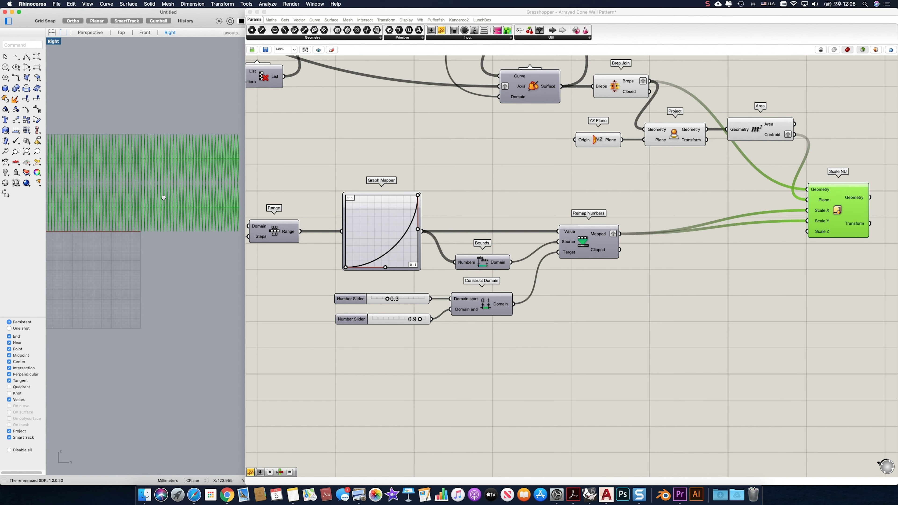
pyautogui.click(800, 262)
# Step: Place a Mirror component after Scale NU and connect the scaled Geometry output to its Geometry input
pyautogui.hscroll(10, 809, 257)
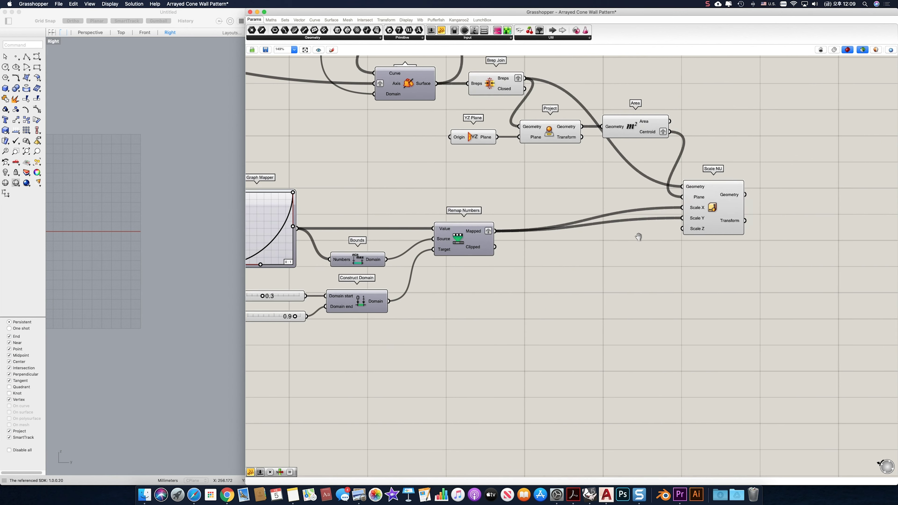
pyautogui.hscroll(5, 778, 159)
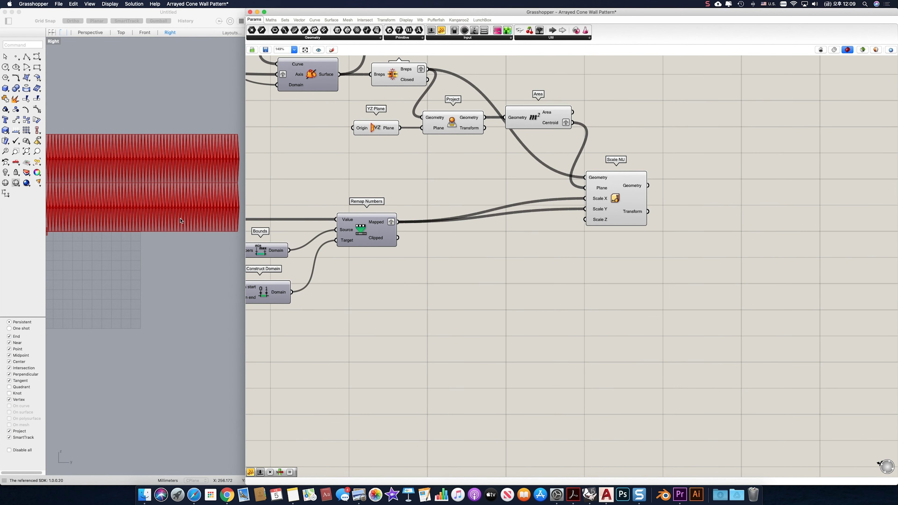
pyautogui.doubleClick(706, 206)
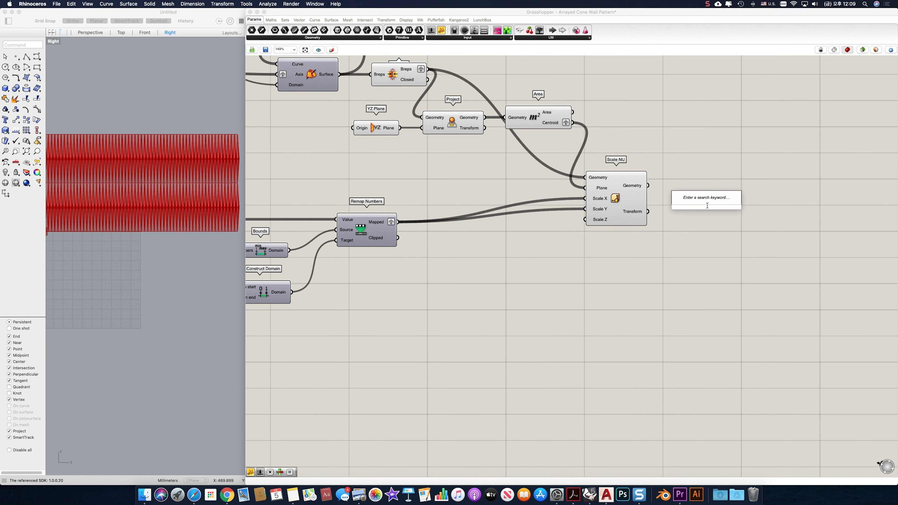
pyautogui.write('mirro')
pyautogui.press('Return')
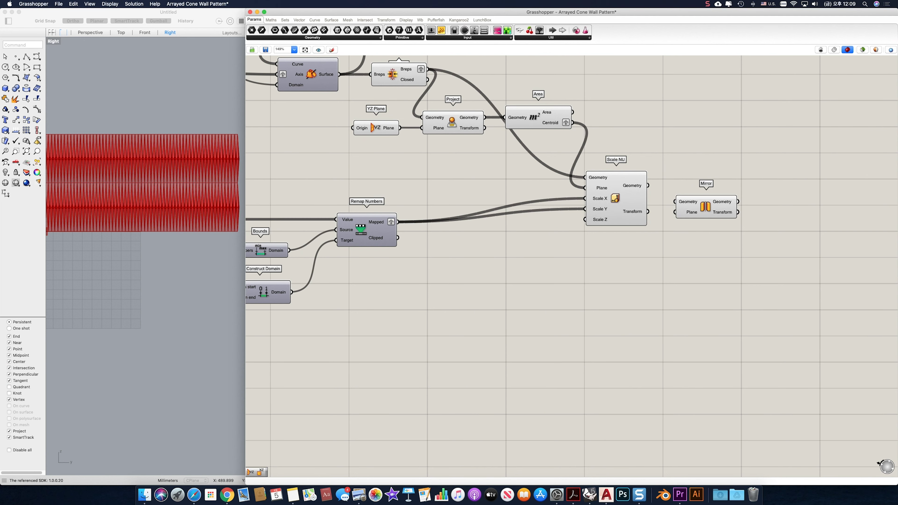
pyautogui.moveTo(647, 185); pyautogui.dragTo(702, 252)
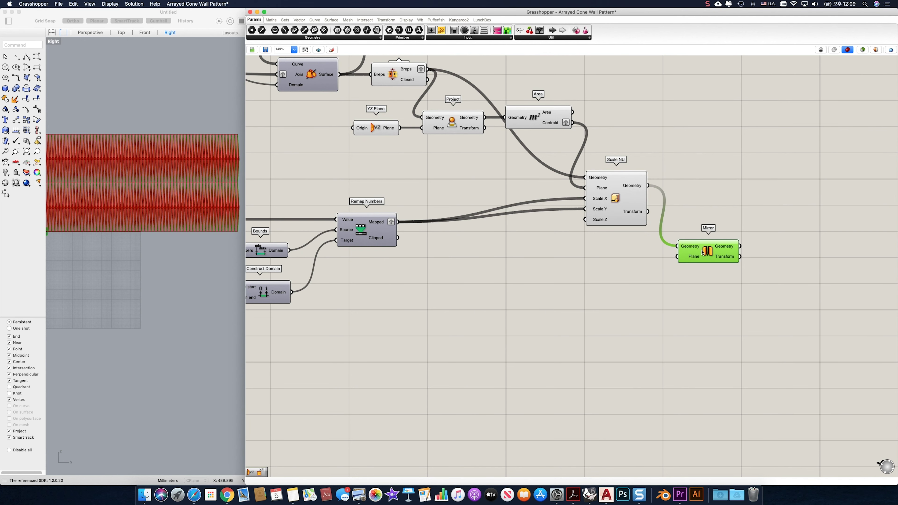
# Step: Place a YZ Plane component and connect its Plane output to the Plane input of Mirror
pyautogui.doubleClick(634, 265)
pyautogui.write('yz')
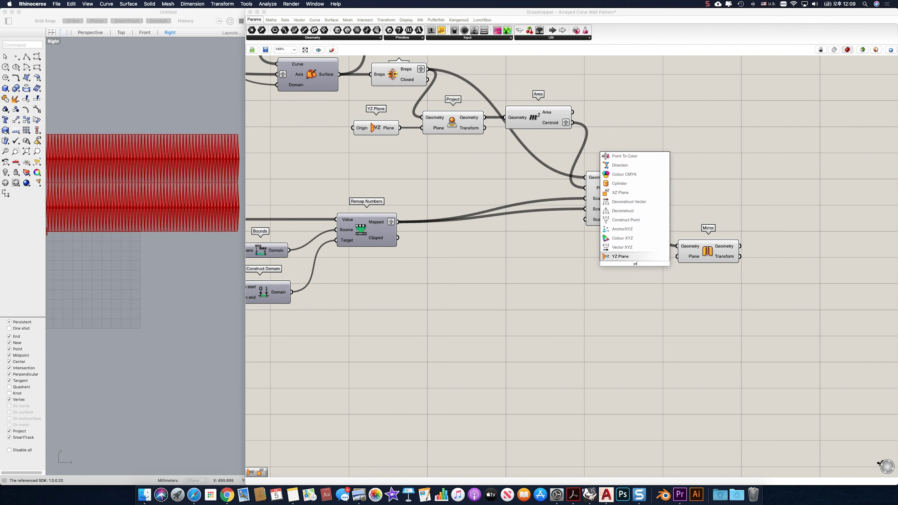
pyautogui.press('Return')
pyautogui.moveTo(676, 256); pyautogui.dragTo(660, 265)
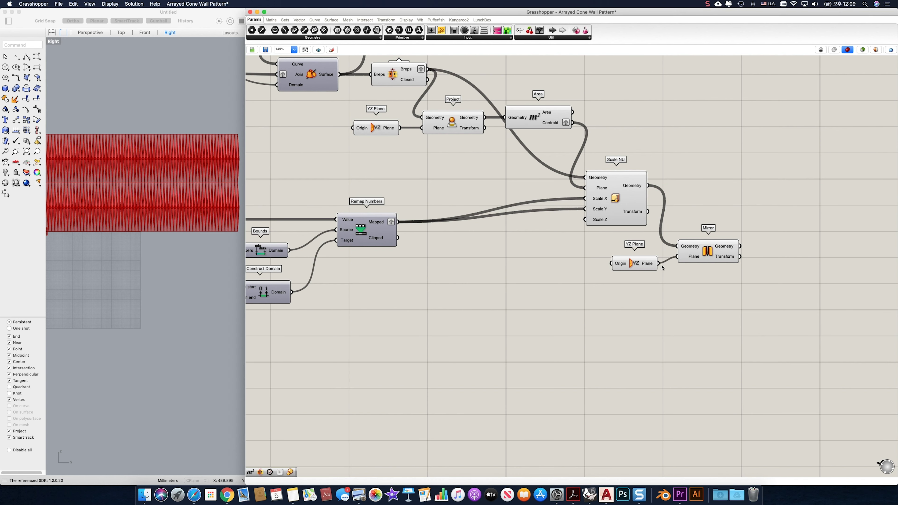
# Step: Place a Brep Join component after Mirror and connect the Geometry outputs of both Scale NU and Mirror to its Breps input
pyautogui.doubleClick(754, 223)
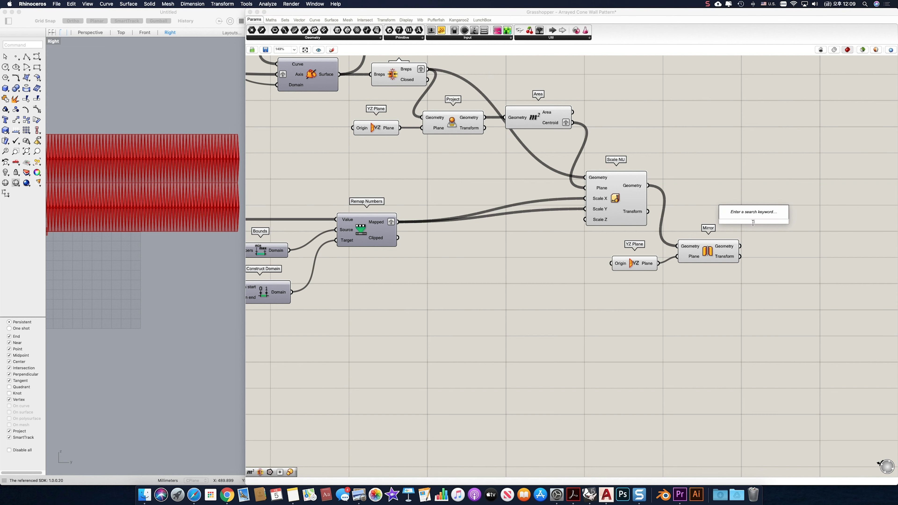
pyautogui.write('brep')
pyautogui.press('Up')
pyautogui.press('Up')
pyautogui.press('Up')
pyautogui.press('Up')
pyautogui.press('Up')
pyautogui.press('Up')
pyautogui.press('Up')
pyautogui.press('Up')
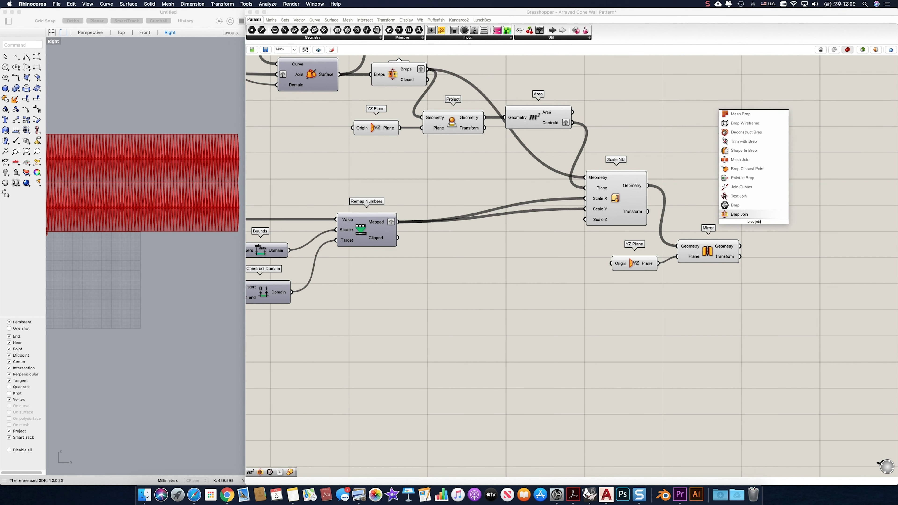
pyautogui.press('Return')
pyautogui.moveTo(739, 246); pyautogui.dragTo(661, 190)
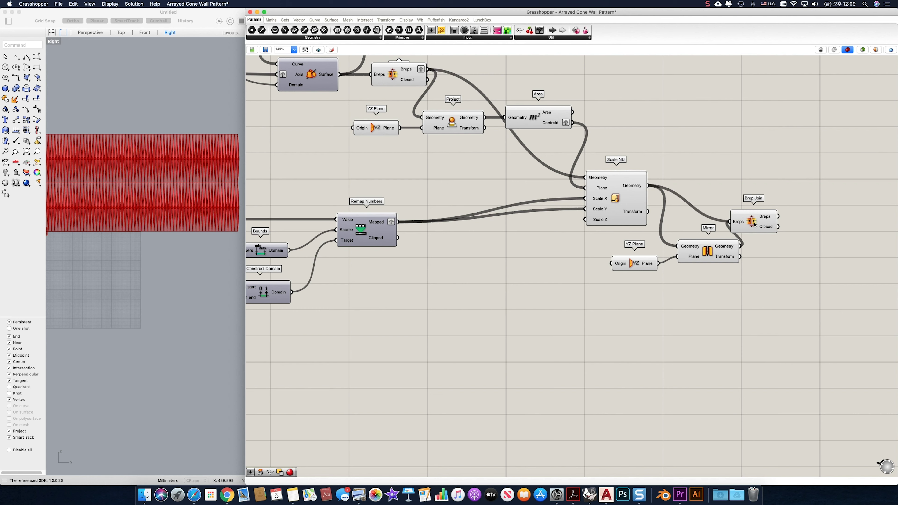
pyautogui.moveTo(751, 223); pyautogui.dragTo(786, 189)
# Step: Bake the new Brep Join of the scaled and mirrored cones to Layer 01
pyautogui.rightClick(785, 190)
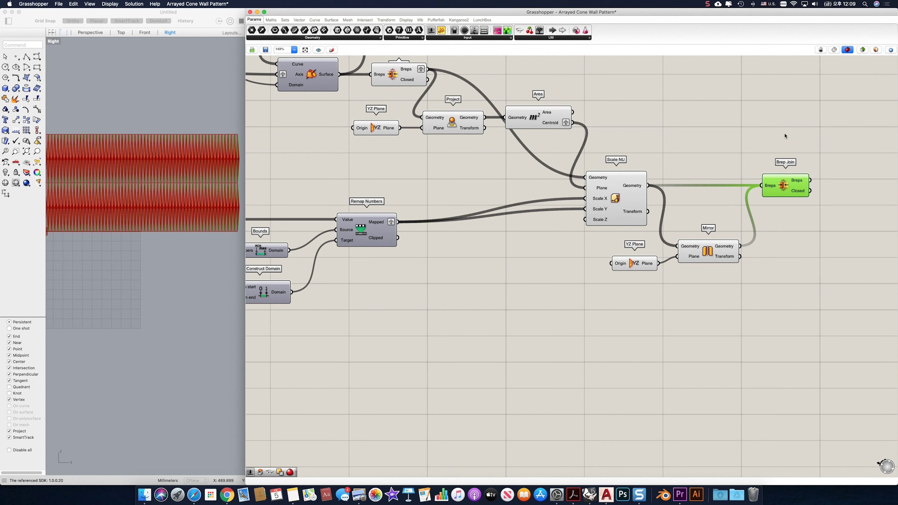
pyautogui.click(771, 60)
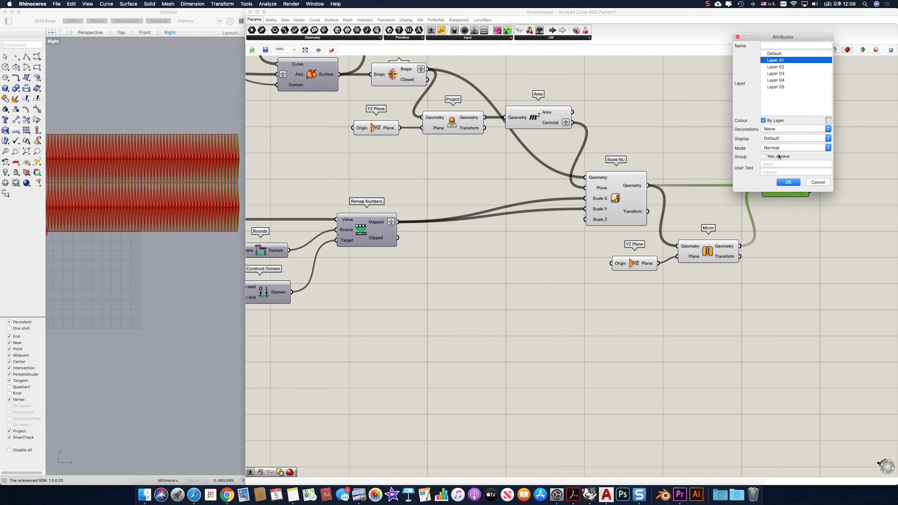
pyautogui.click(788, 182)
# Step: Bake the upper Brep Join, which joins the two Revolution surfaces, to Layer 02
pyautogui.scroll(5, 688, 218)
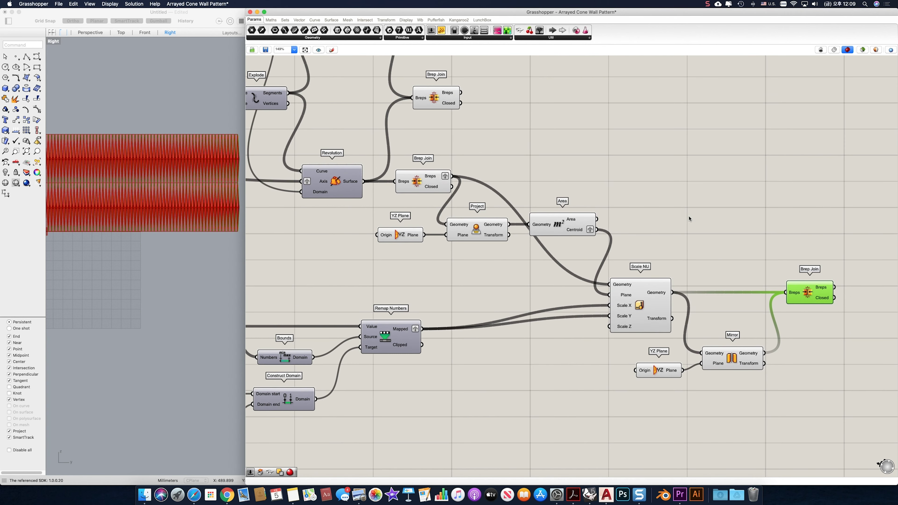
pyautogui.click(440, 102)
pyautogui.rightClick(436, 99)
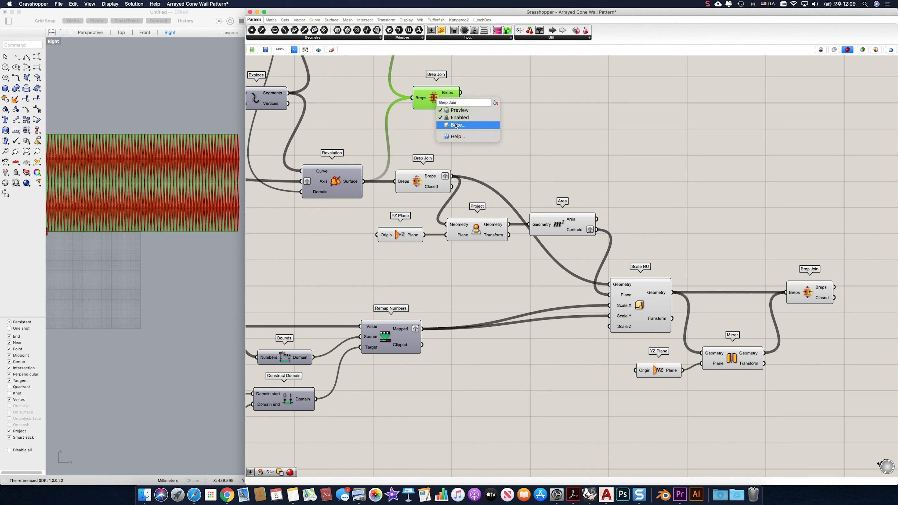
pyautogui.click(497, 125)
pyautogui.click(493, 78)
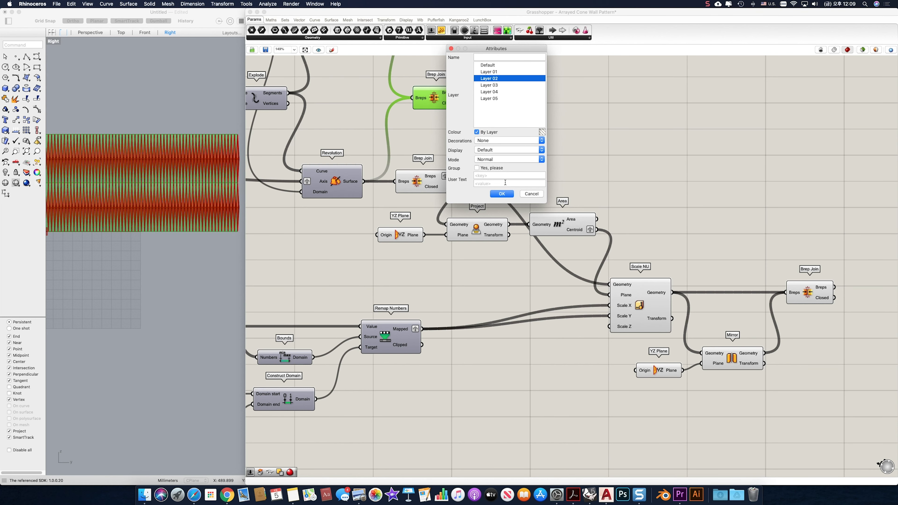
pyautogui.click(502, 193)
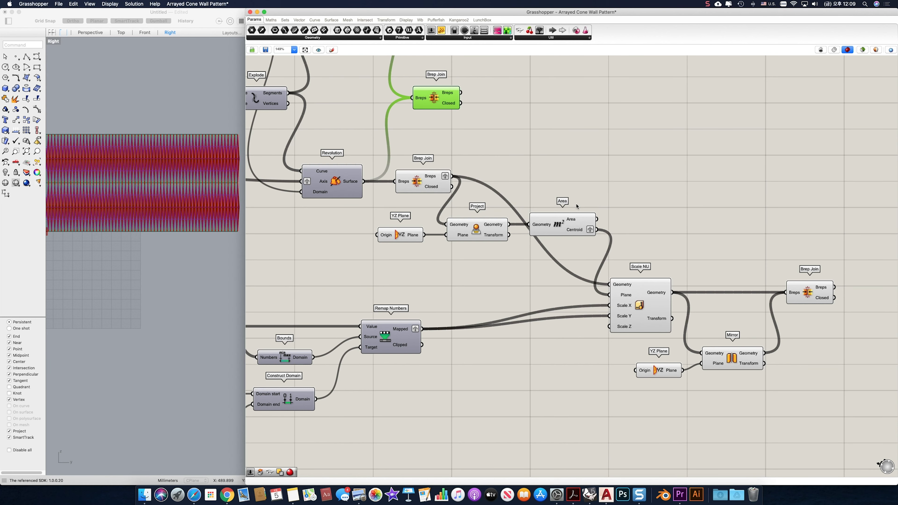
# Step: Restrict the Grasshopper preview to selected components and clear the selection on the canvas
pyautogui.moveTo(527, 158); pyautogui.dragTo(576, 204, button='right')
pyautogui.scroll(-1, 582, 200)
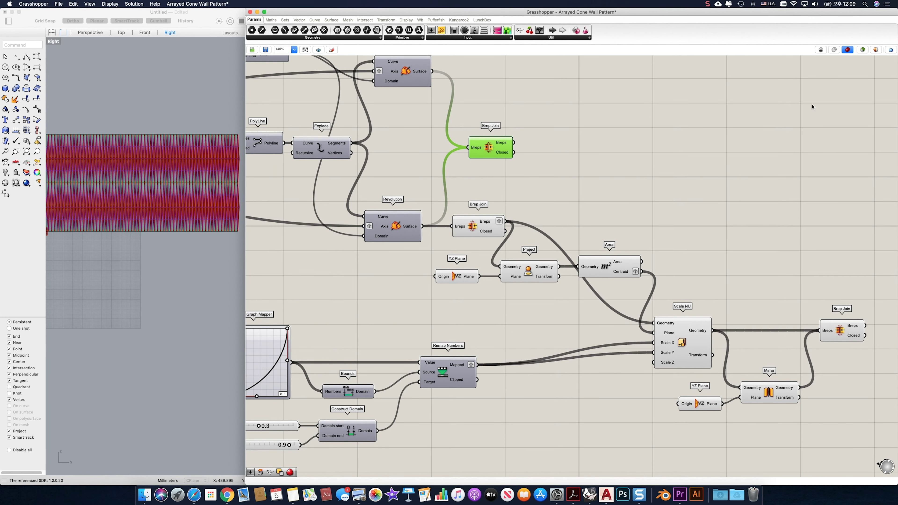
pyautogui.click(861, 50)
pyautogui.click(711, 152)
# Step: Show the Perspective view in Rendered display mode and examine the baked cone wall up close and as a whole
pyautogui.click(140, 247)
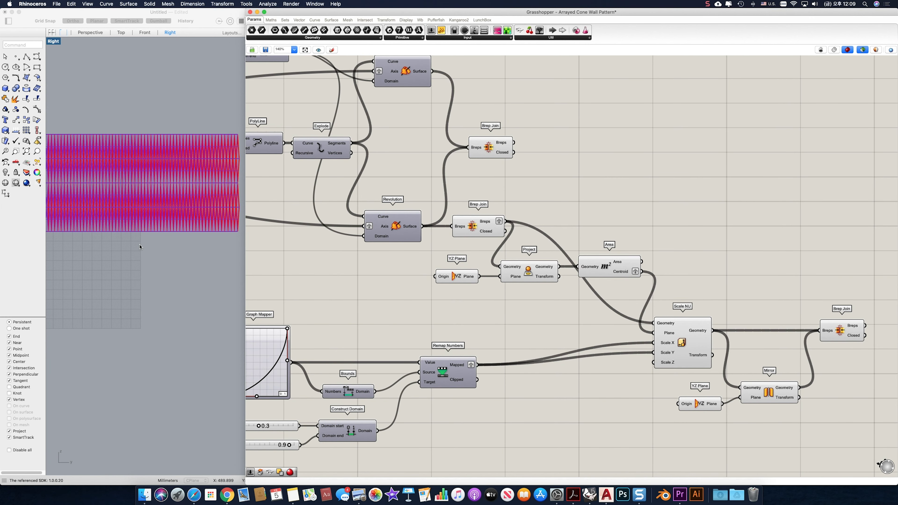
pyautogui.click(90, 33)
pyautogui.moveTo(100, 81); pyautogui.dragTo(120, 84, button='right')
pyautogui.click(88, 4)
pyautogui.click(112, 151)
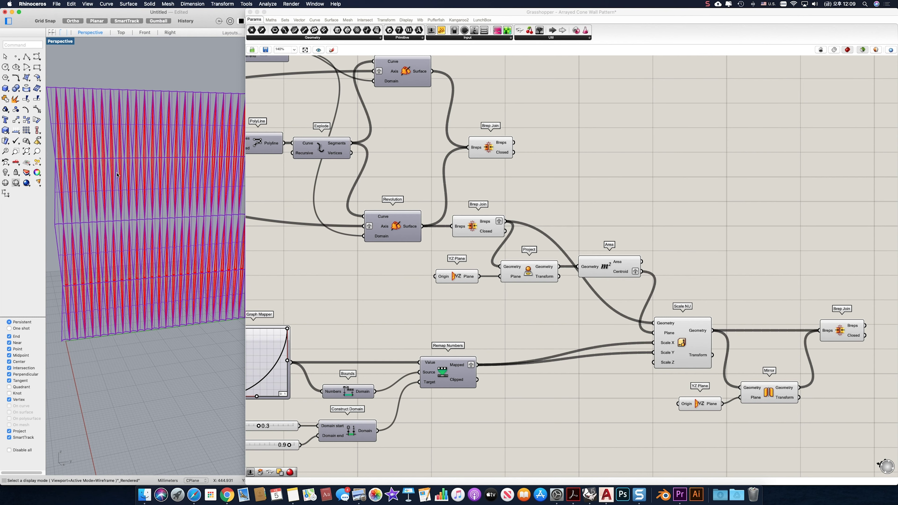
pyautogui.moveTo(117, 175); pyautogui.dragTo(183, 184, button='right')
pyautogui.moveTo(118, 191); pyautogui.dragTo(118, 210, button='right')
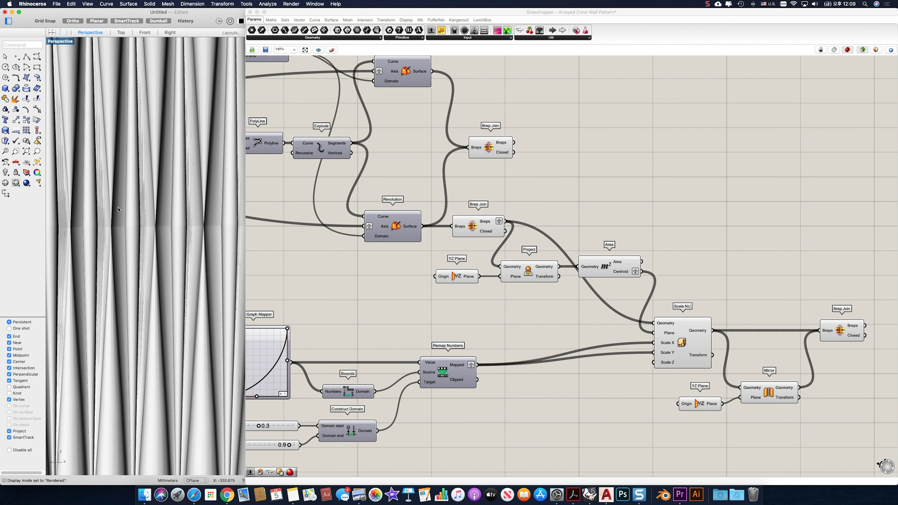
pyautogui.scroll(-10, 118, 210)
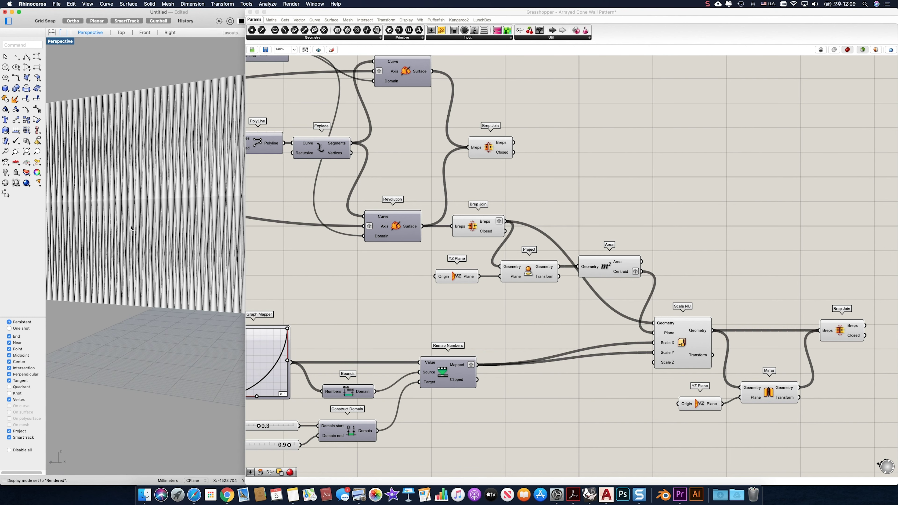
pyautogui.moveTo(130, 228); pyautogui.dragTo(170, 239, button='right')
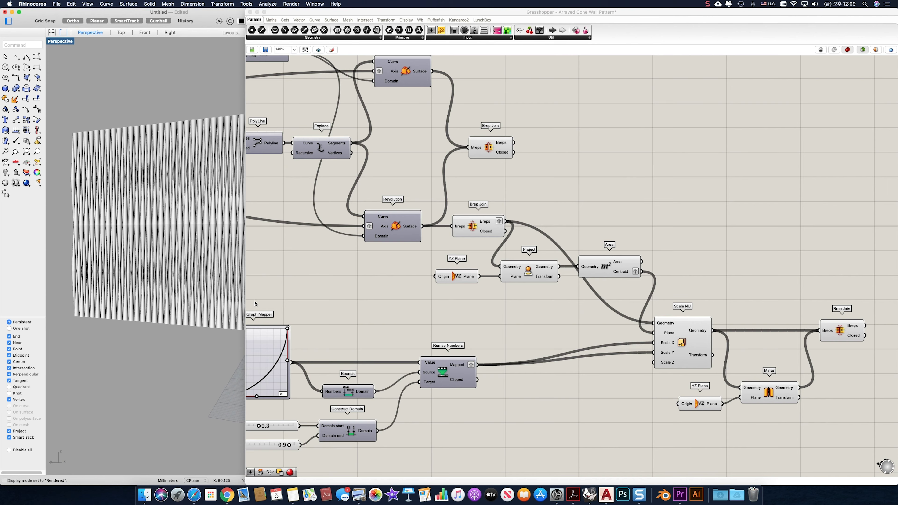